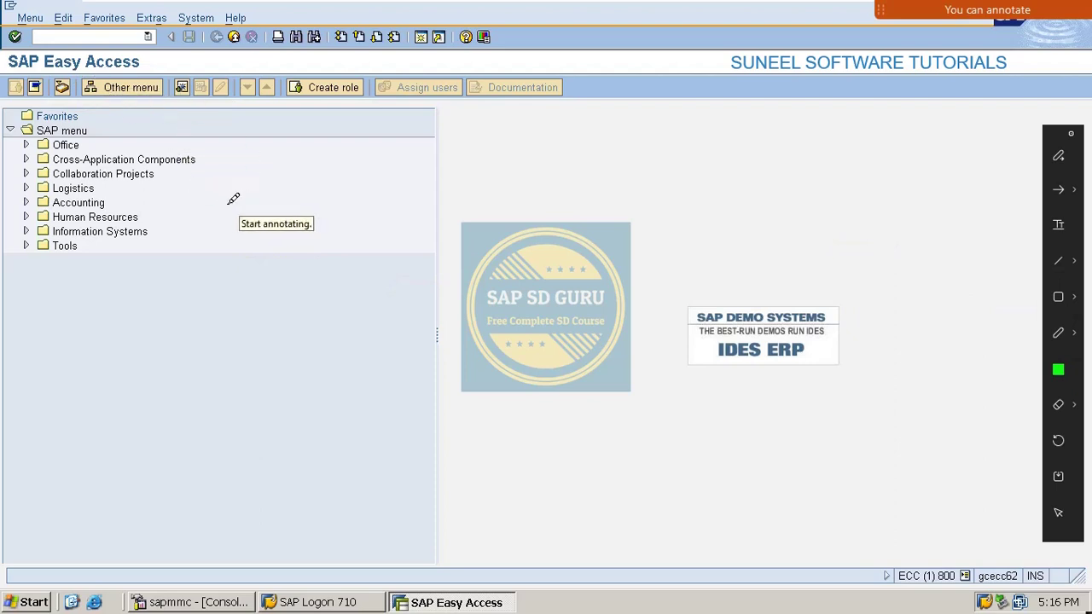
left_click_drag(231, 189, 282, 234)
mouse_move(298, 183)
left_mouse_down()
mouse_move(290, 185)
mouse_move(327, 163)
mouse_move(367, 220)
left_mouse_up()
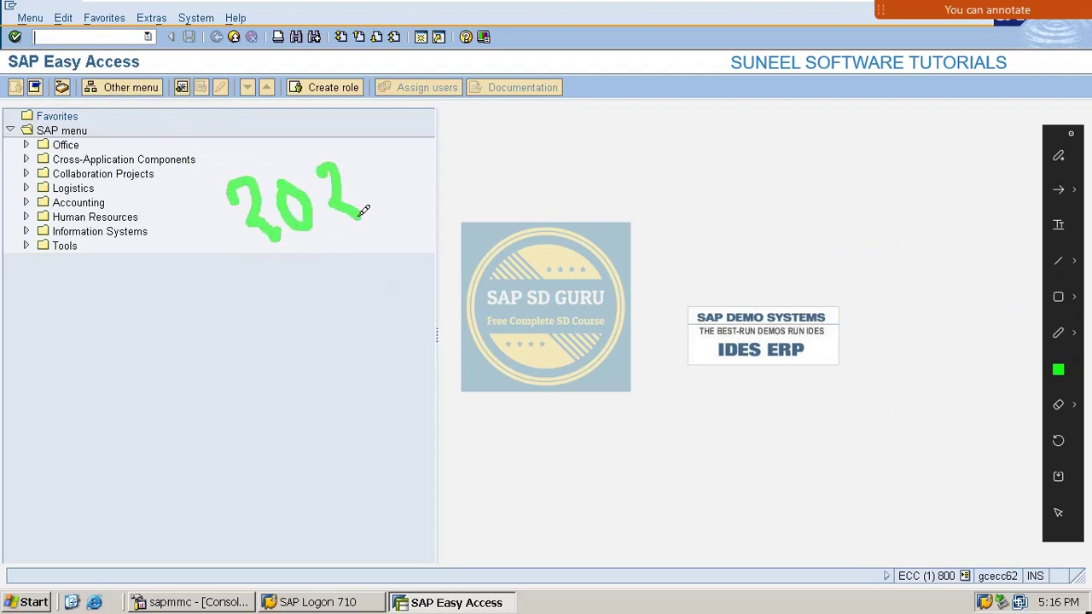
left_click_drag(351, 171, 389, 228)
left_click_drag(266, 265, 376, 245)
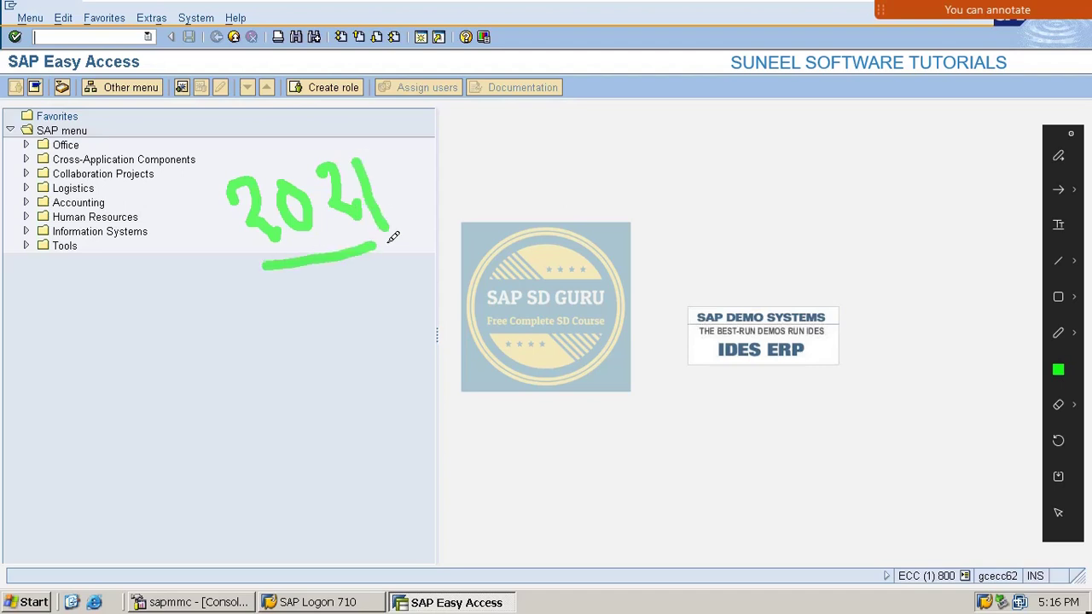
mouse_move(421, 205)
left_mouse_down()
mouse_move(508, 198)
mouse_move(488, 241)
left_mouse_up()
mouse_move(644, 158)
left_mouse_down()
mouse_move(660, 215)
mouse_move(644, 158)
mouse_move(722, 205)
mouse_move(703, 167)
left_mouse_up()
left_click_drag(756, 164, 786, 212)
mouse_move(750, 141)
left_mouse_down()
mouse_move(832, 199)
mouse_move(828, 176)
mouse_move(857, 195)
mouse_move(928, 169)
mouse_move(941, 200)
left_mouse_up()
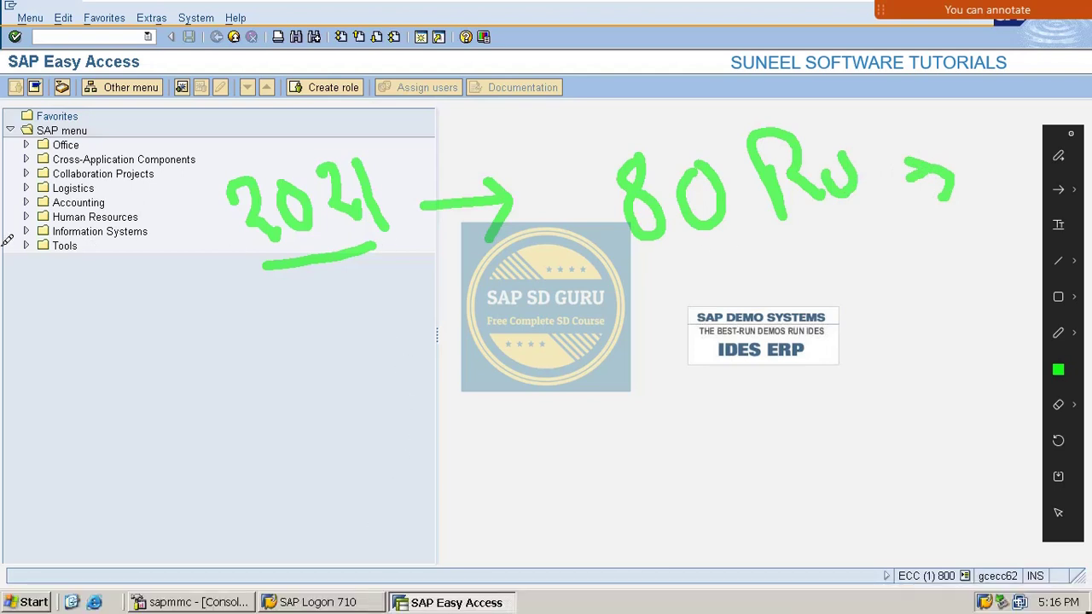
left_click_drag(238, 309, 248, 379)
left_click_drag(220, 337, 277, 328)
left_click_drag(181, 387, 133, 440)
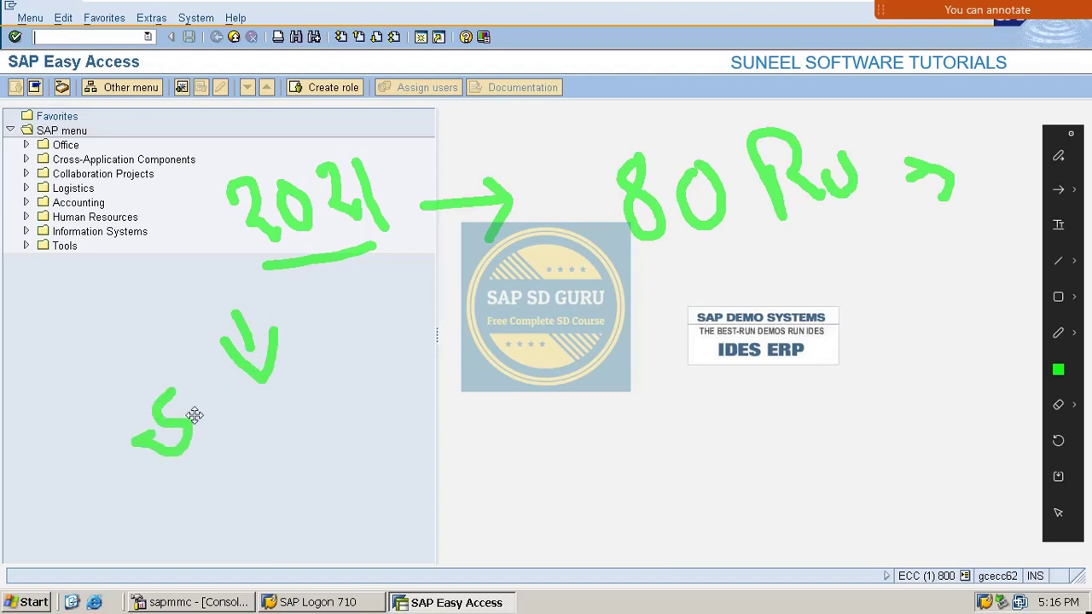
mouse_move(215, 394)
left_mouse_down()
mouse_move(237, 429)
mouse_move(217, 391)
left_mouse_up()
mouse_move(274, 437)
left_mouse_down()
mouse_move(285, 469)
mouse_move(300, 443)
left_mouse_up()
mouse_move(274, 533)
left_mouse_down()
mouse_move(366, 551)
mouse_move(375, 525)
mouse_move(409, 506)
mouse_move(487, 503)
mouse_move(538, 602)
left_mouse_up()
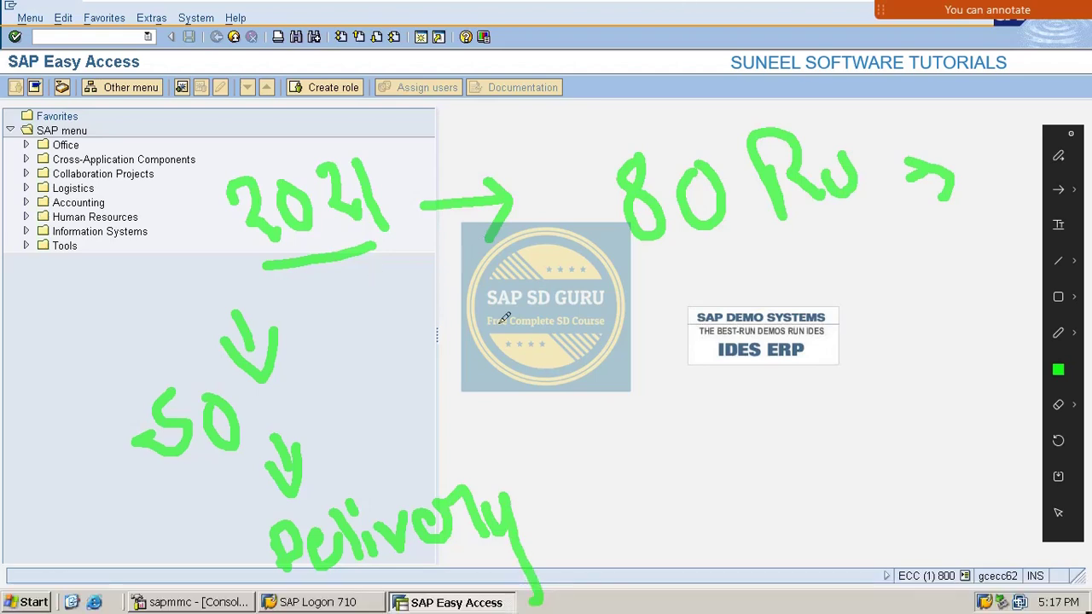
mouse_move(589, 499)
left_mouse_down()
mouse_move(657, 474)
mouse_move(649, 518)
left_mouse_up()
left_click_drag(716, 437, 731, 469)
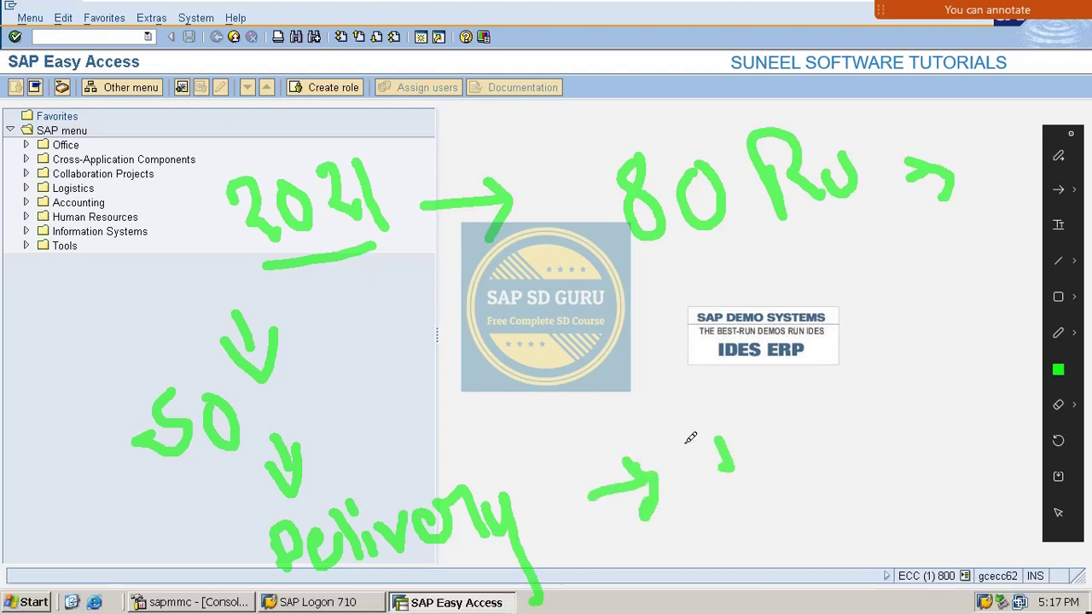
left_click_drag(684, 441, 739, 418)
mouse_move(718, 493)
left_mouse_down()
mouse_move(779, 463)
mouse_move(770, 444)
mouse_move(846, 411)
mouse_move(879, 413)
mouse_move(903, 440)
left_mouse_up()
mouse_move(887, 369)
left_mouse_down()
mouse_move(969, 412)
mouse_move(979, 394)
mouse_move(971, 416)
left_mouse_up()
left_click_drag(937, 375, 932, 406)
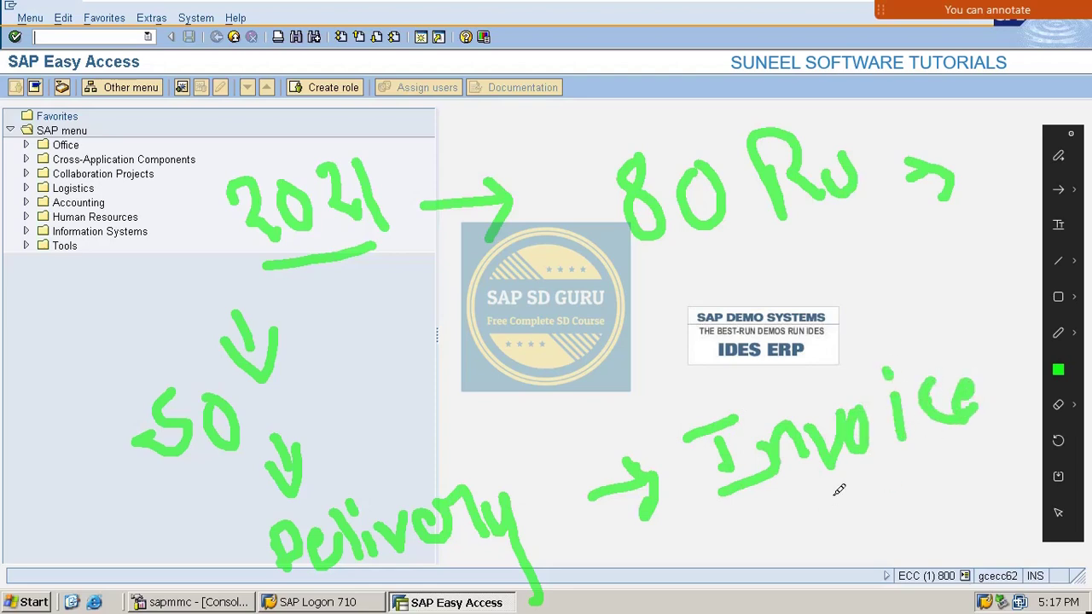
left_click_drag(825, 502, 877, 478)
left_click_drag(847, 512, 870, 501)
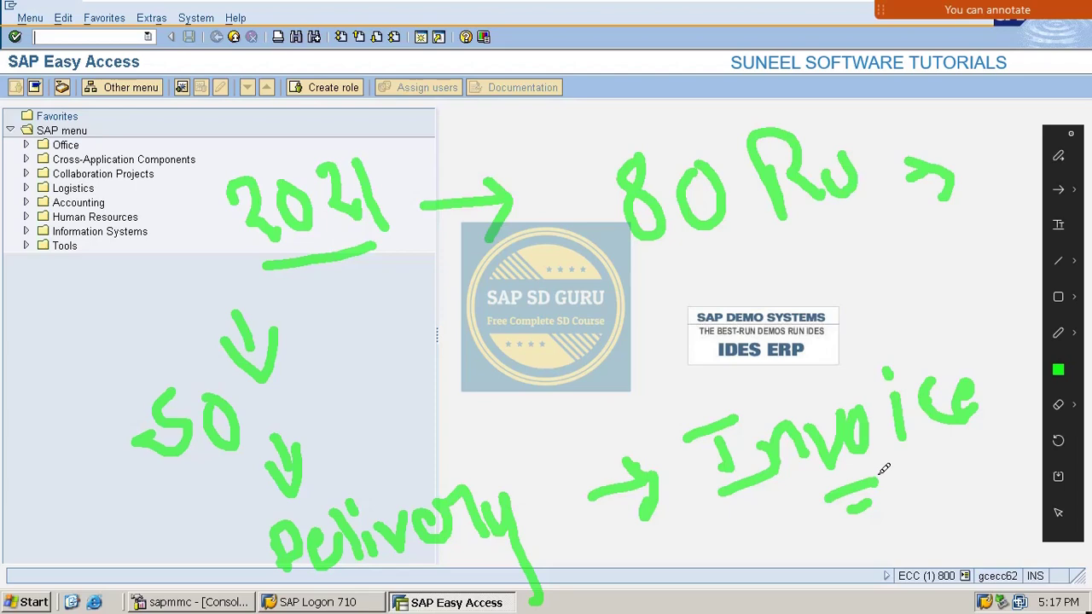
mouse_move(338, 340)
left_mouse_down()
mouse_move(369, 371)
mouse_move(394, 376)
left_mouse_up()
left_click_drag(415, 318, 475, 368)
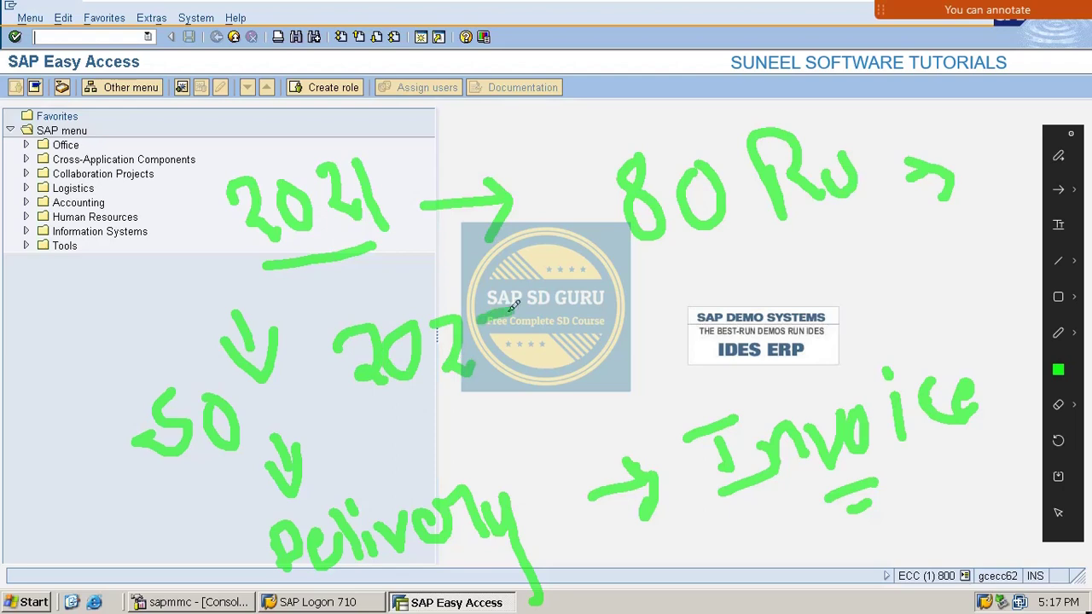
left_click_drag(513, 305, 516, 375)
left_click_drag(409, 418, 537, 375)
mouse_move(329, 320)
left_mouse_down()
mouse_move(227, 276)
mouse_move(115, 324)
left_mouse_up()
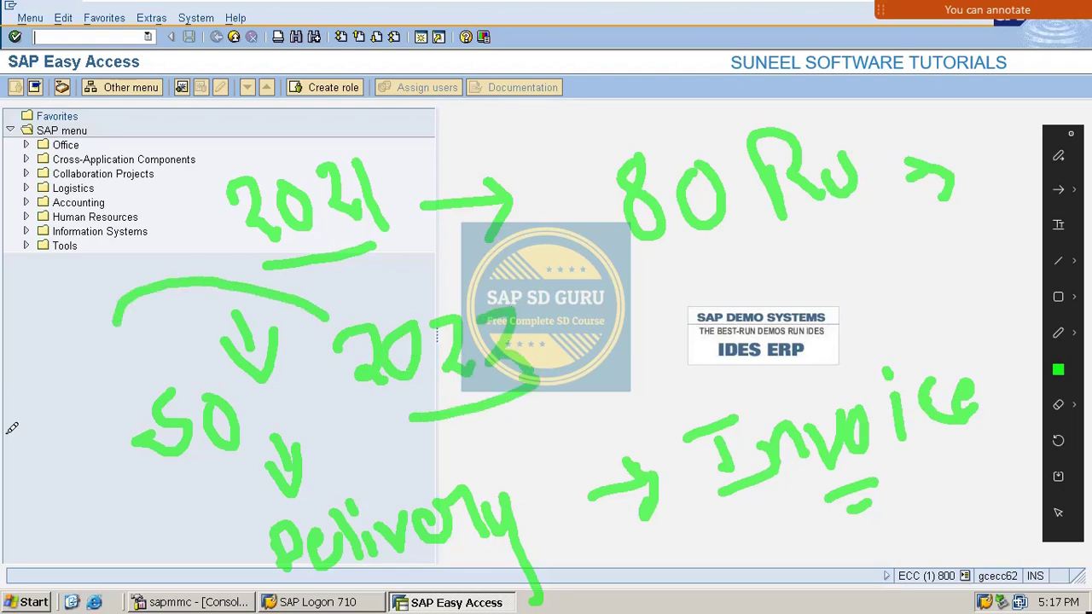
mouse_move(51, 377)
left_mouse_down()
mouse_move(63, 415)
mouse_move(19, 414)
mouse_move(75, 367)
left_mouse_up()
mouse_move(71, 379)
left_mouse_down()
mouse_move(77, 397)
mouse_move(103, 360)
left_mouse_up()
mouse_move(106, 350)
left_mouse_down()
mouse_move(125, 400)
mouse_move(156, 358)
left_mouse_up()
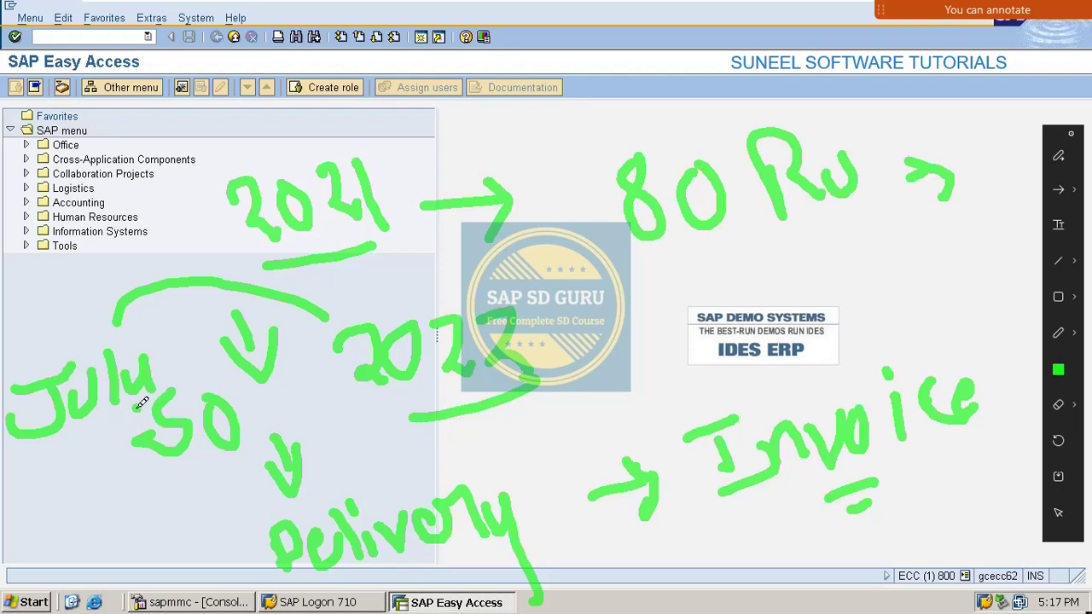
left_click_drag(136, 408, 163, 374)
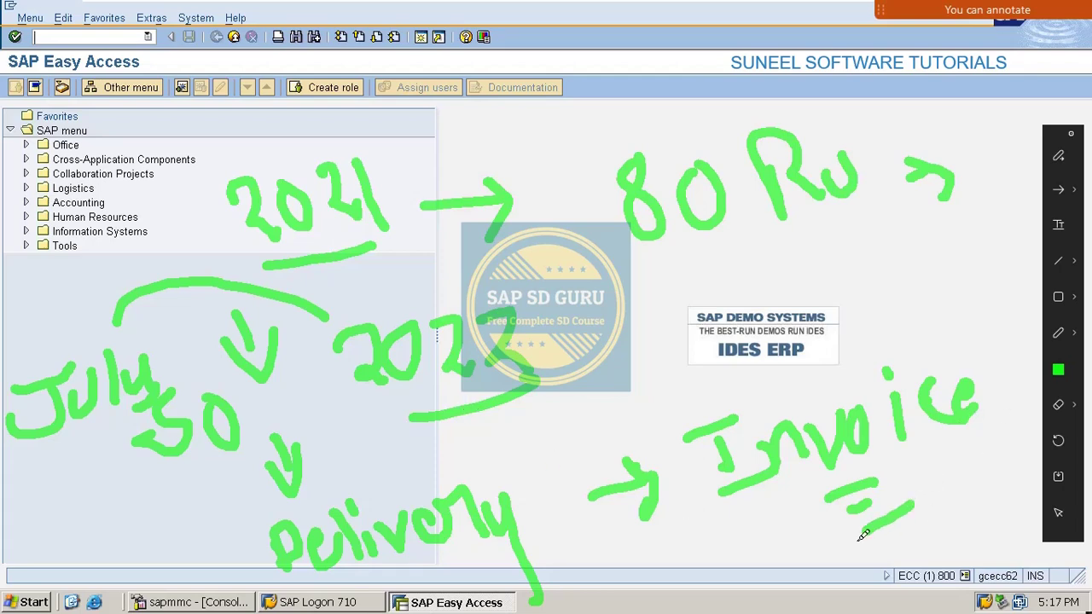
left_click_drag(855, 540, 972, 493)
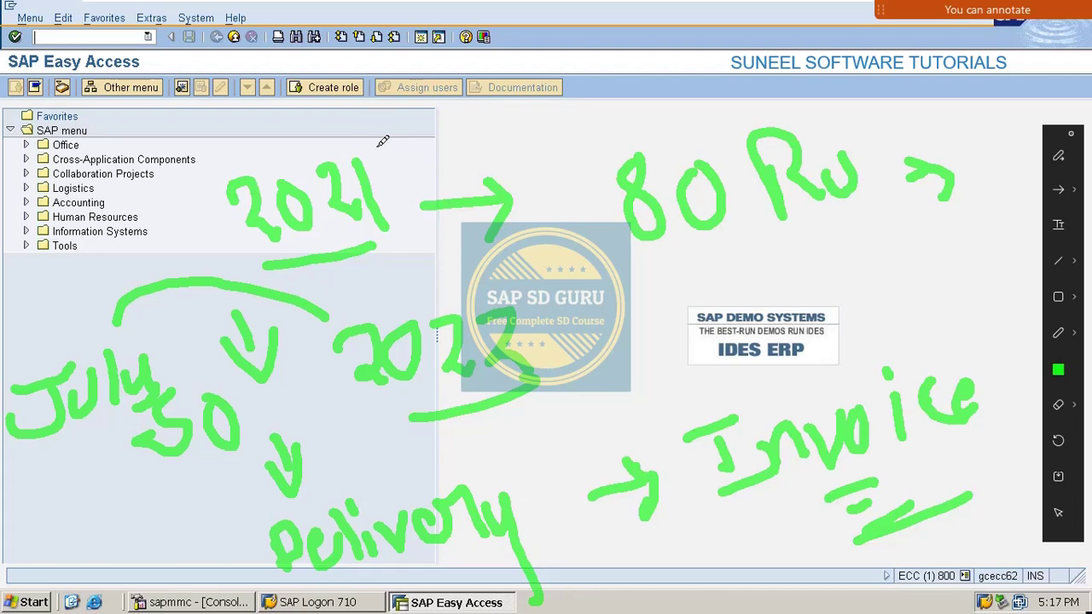
mouse_move(386, 142)
left_mouse_down()
mouse_move(476, 77)
mouse_move(492, 38)
left_mouse_up()
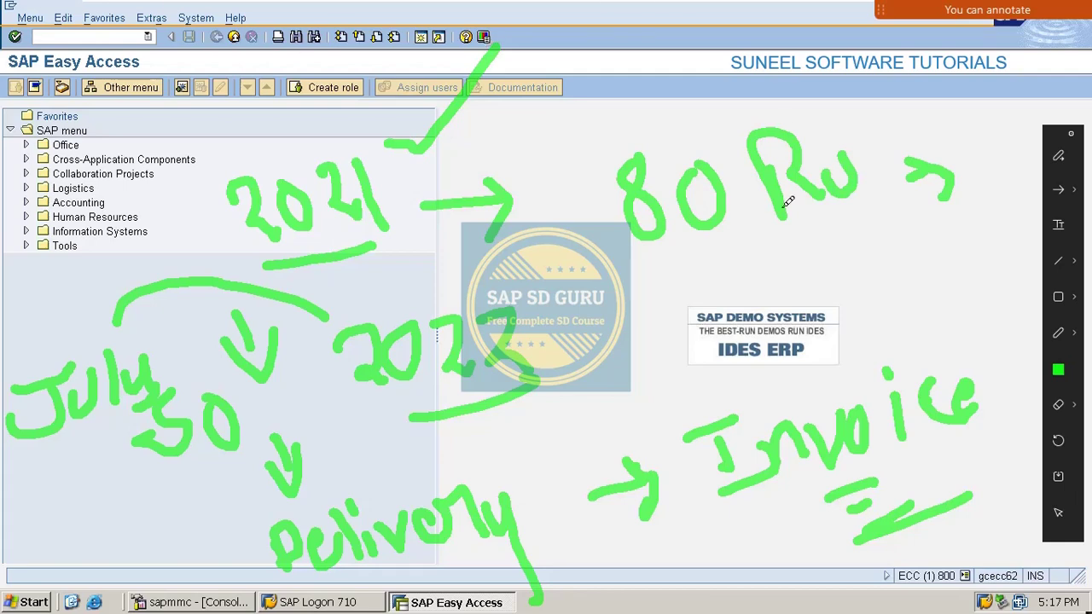
left_click_drag(658, 268, 701, 252)
left_click_drag(659, 288, 740, 248)
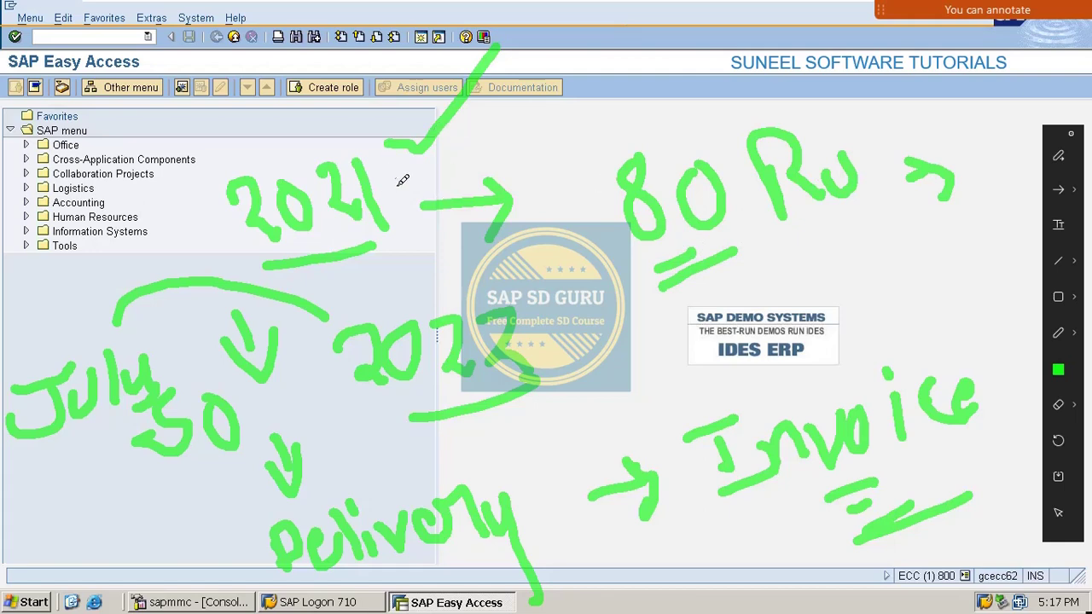
left_click_drag(559, 362, 585, 334)
left_click_drag(365, 261, 438, 207)
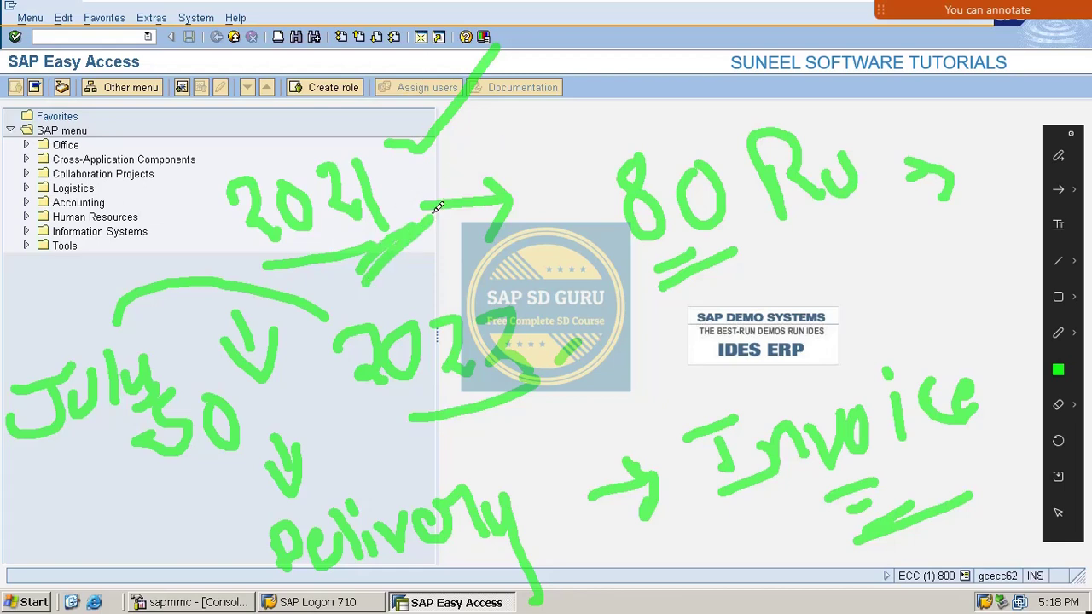
left_click_drag(389, 448, 575, 397)
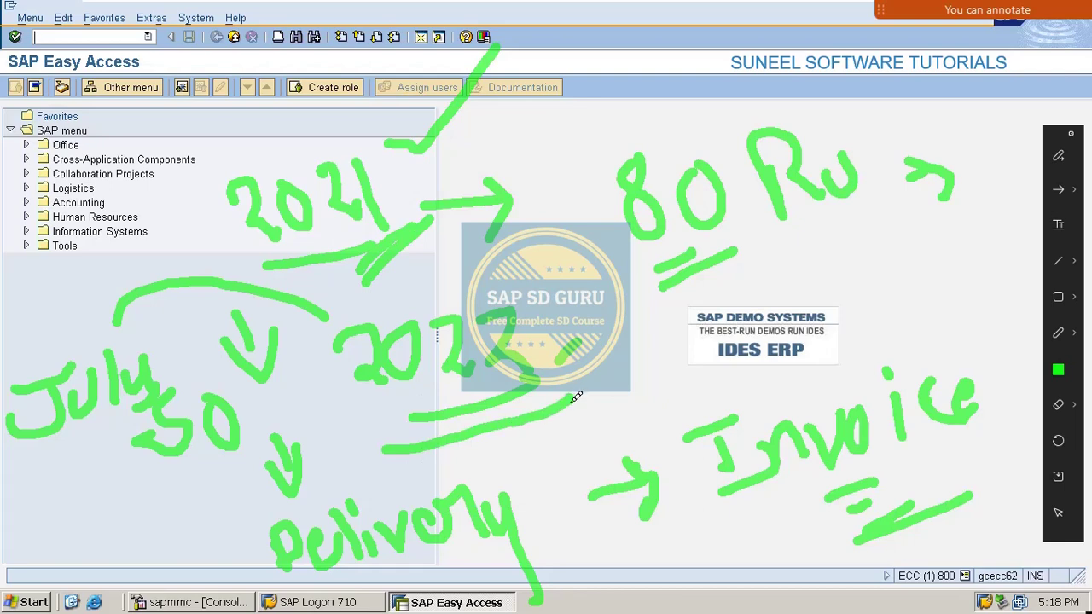
mouse_move(807, 268)
left_mouse_down()
mouse_move(783, 285)
mouse_move(776, 308)
left_mouse_up()
mouse_move(840, 269)
left_mouse_down()
mouse_move(823, 281)
mouse_move(848, 287)
left_mouse_up()
left_click_drag(788, 352, 877, 299)
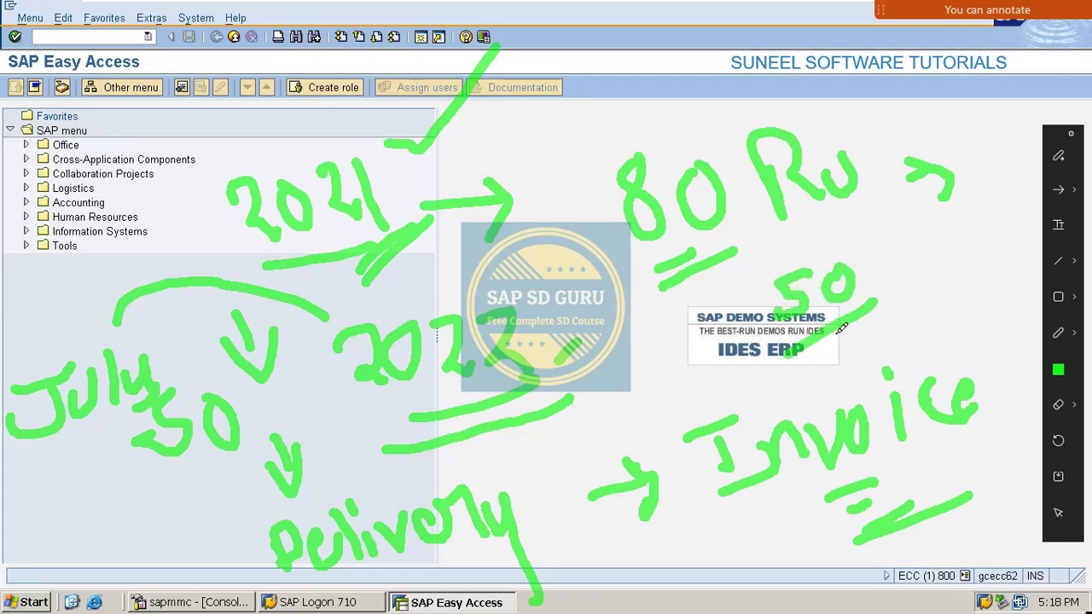
left_click_drag(823, 345, 869, 314)
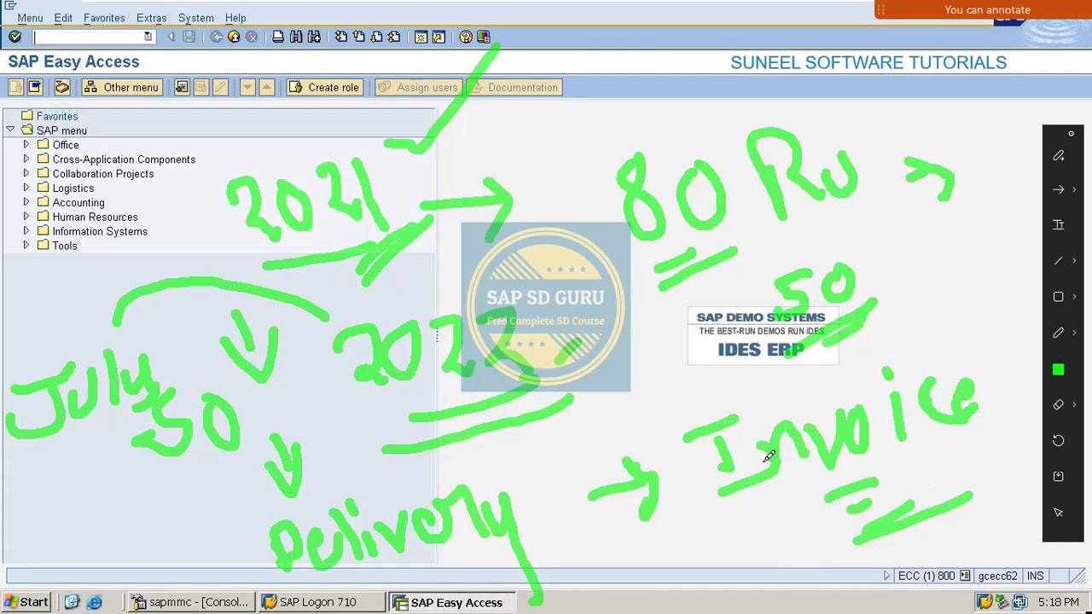
mouse_move(887, 277)
left_mouse_down()
mouse_move(965, 229)
mouse_move(934, 278)
left_mouse_up()
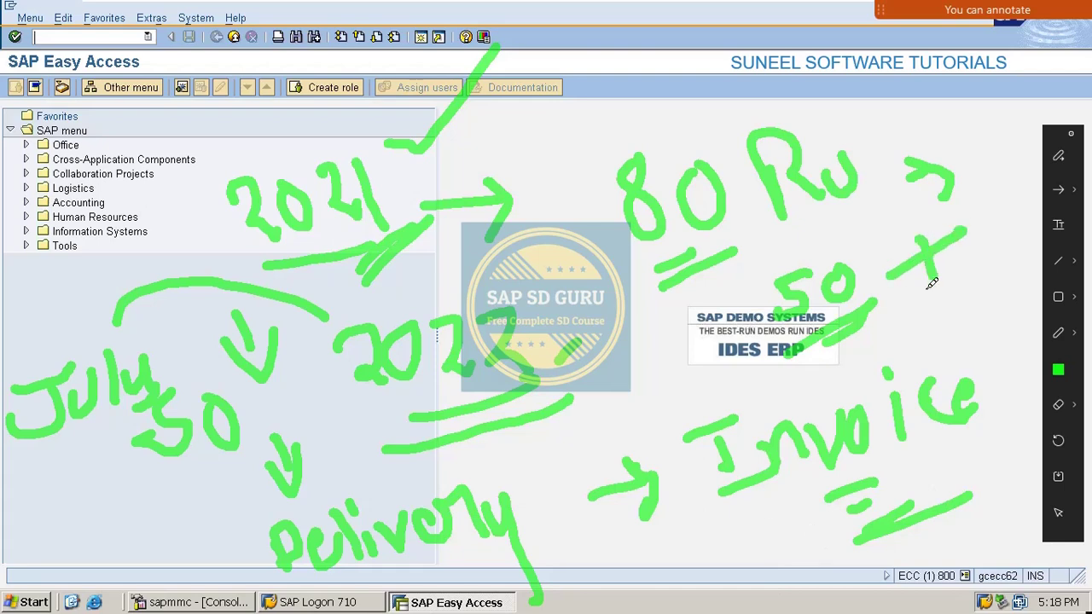
mouse_move(896, 232)
left_mouse_down()
mouse_move(881, 281)
mouse_move(965, 275)
left_mouse_up()
left_click_drag(995, 197, 996, 271)
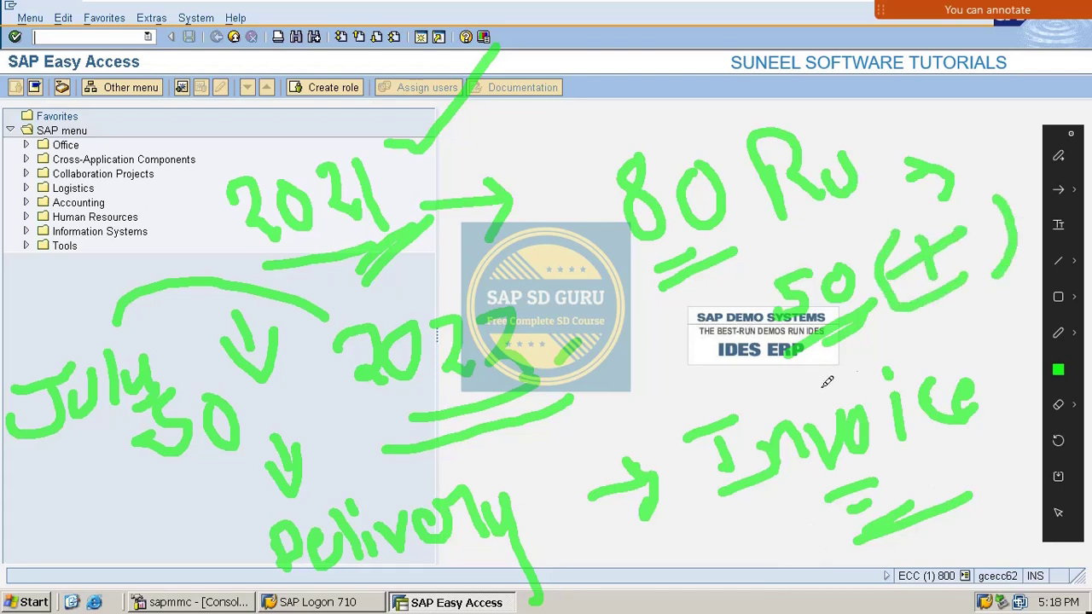
left_click_drag(748, 409, 1044, 247)
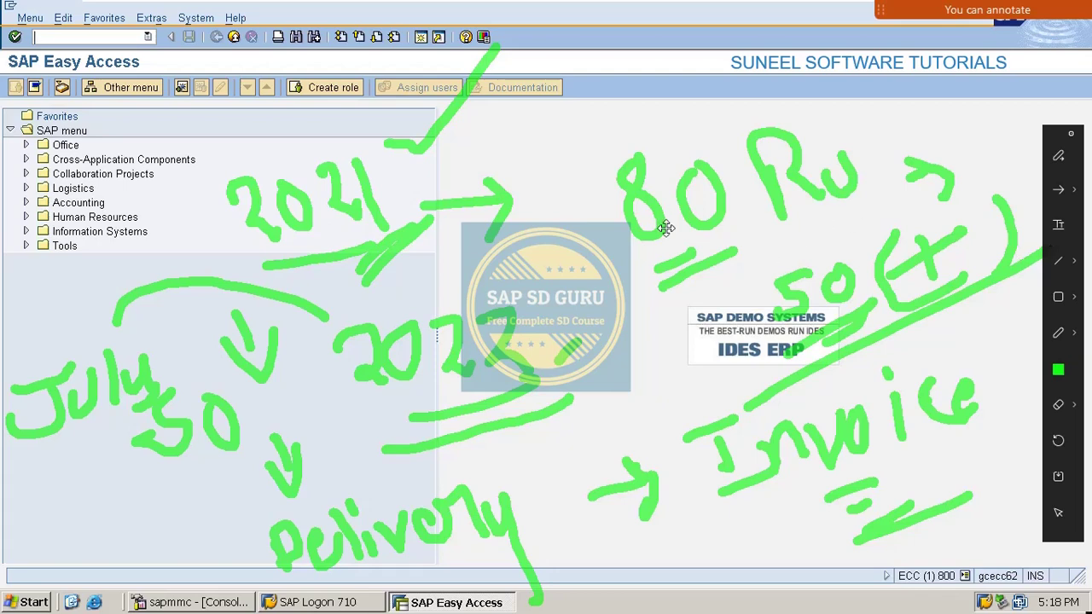
mouse_move(927, 330)
left_mouse_down()
mouse_move(938, 346)
mouse_move(947, 334)
mouse_move(929, 346)
left_mouse_up()
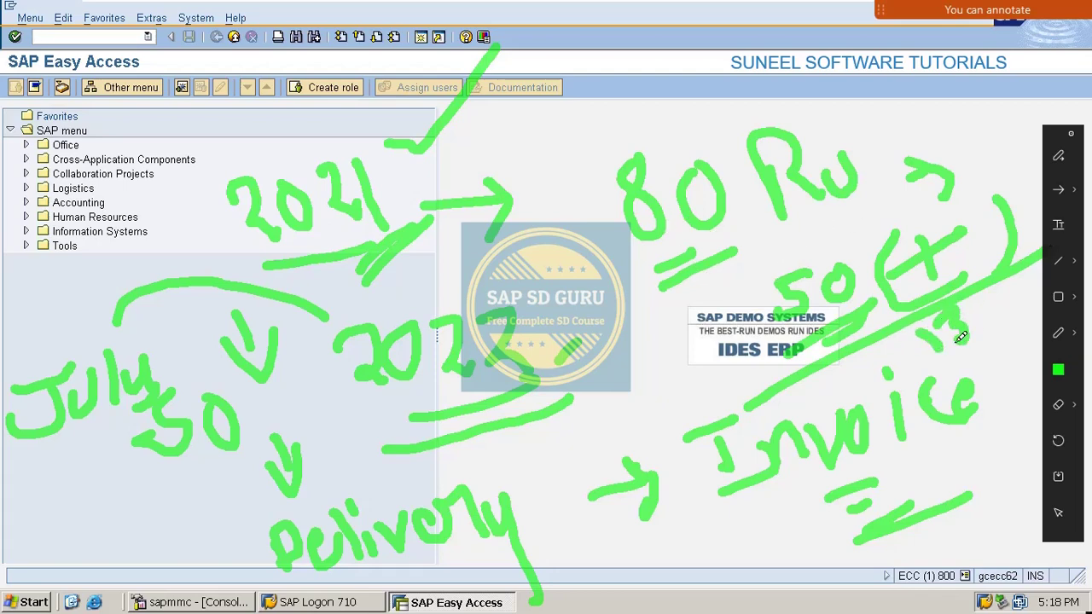
mouse_move(1005, 281)
left_mouse_down()
mouse_move(996, 327)
mouse_move(1020, 283)
left_mouse_up()
left_click_drag(935, 374, 1041, 316)
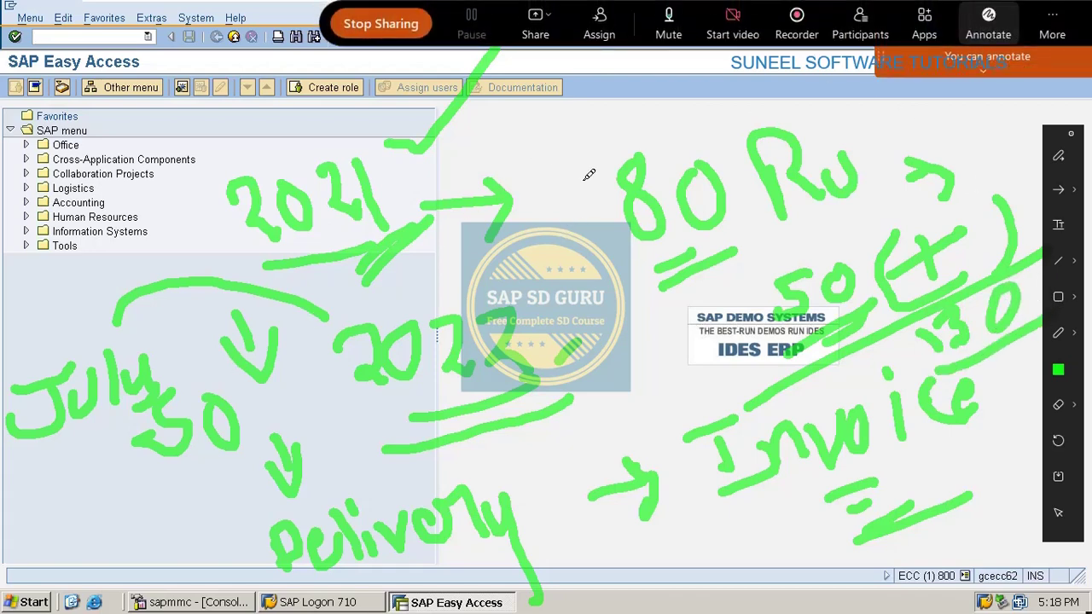
mouse_move(582, 162)
left_mouse_down()
mouse_move(666, 107)
mouse_move(733, 41)
left_mouse_up()
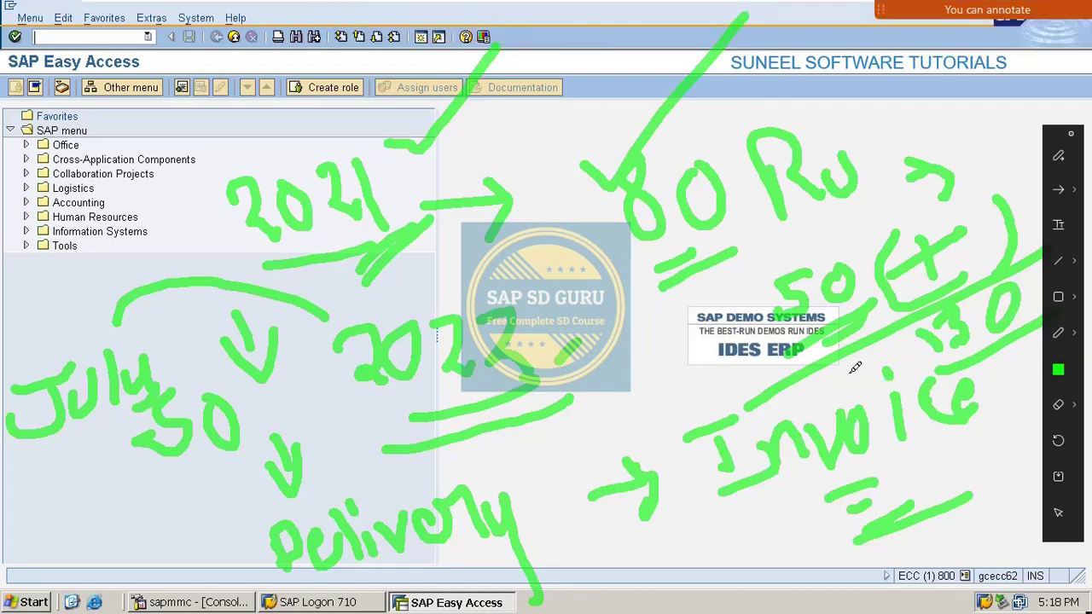
left_click_drag(854, 368, 1024, 213)
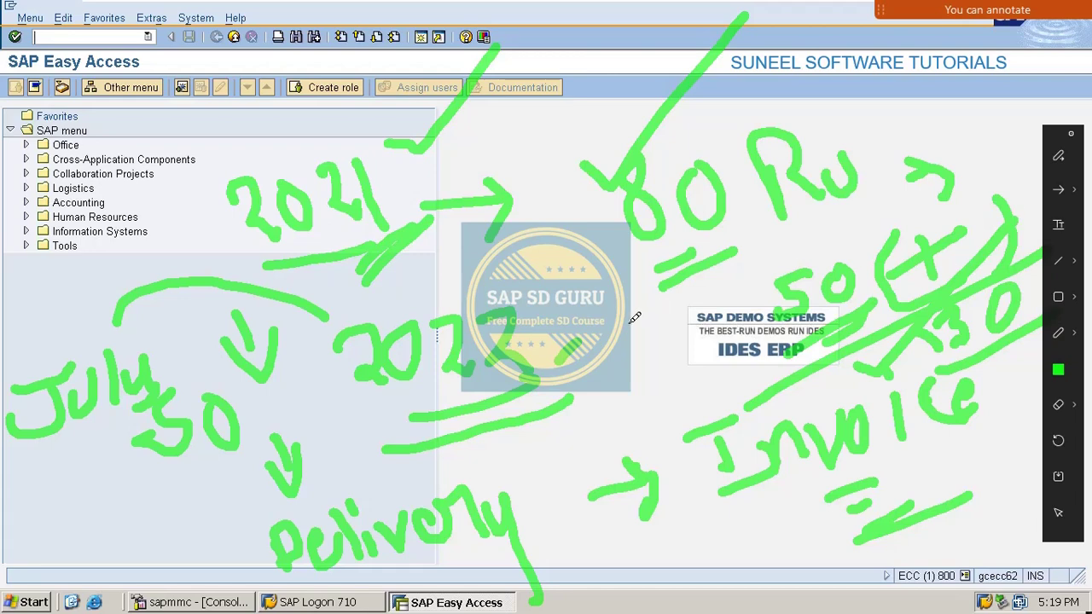
key("Escape")
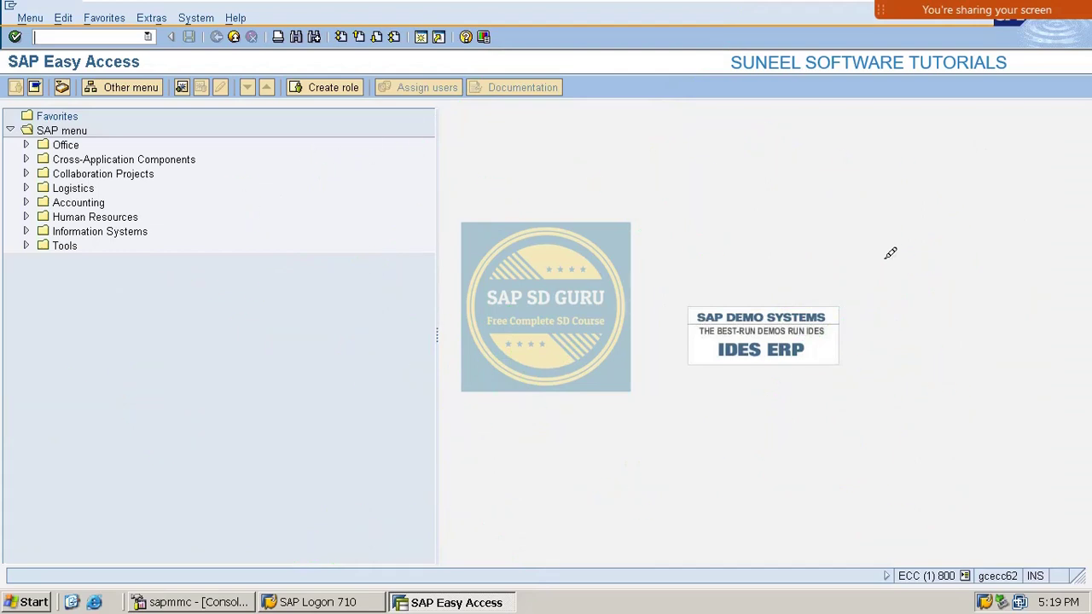
Start a standard order (OR) with transaction VA01 for sales area B100/B1/B1 and enter the suggested sold-to party's customer number.
type("/nva01")
key("Return")
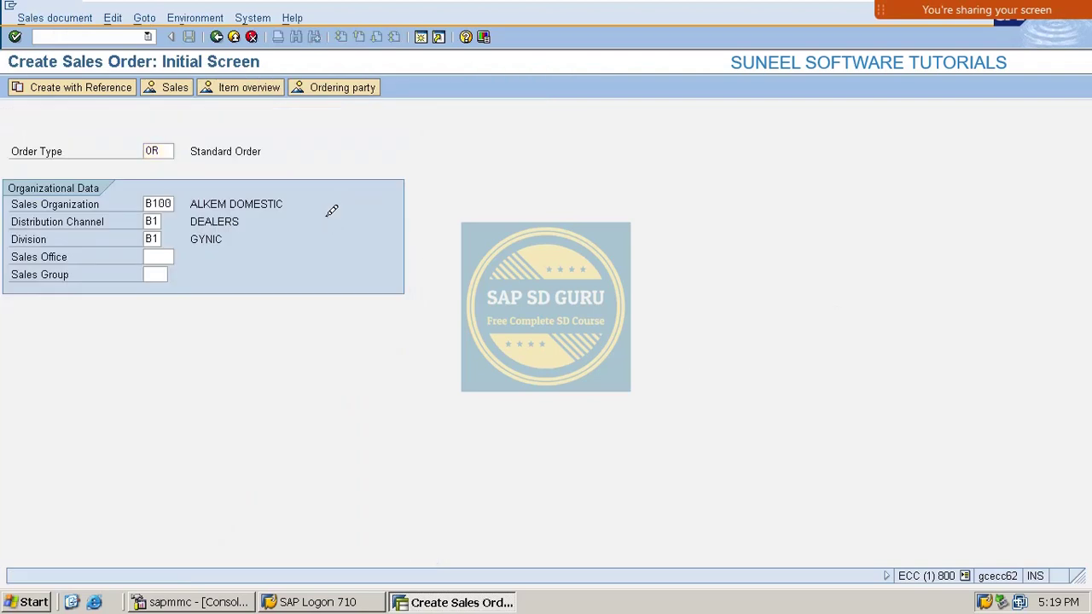
key("Return")
key("Down")
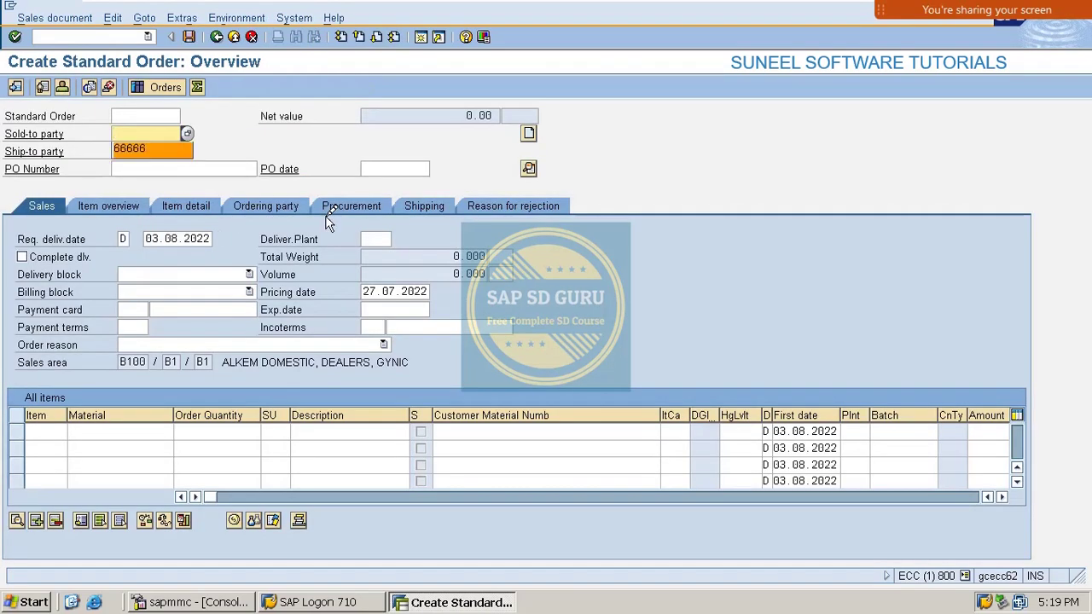
key("Return")
Add material VAXINE-150 as the first order item with an order quantity of 1.
key("Down")
key("Down")
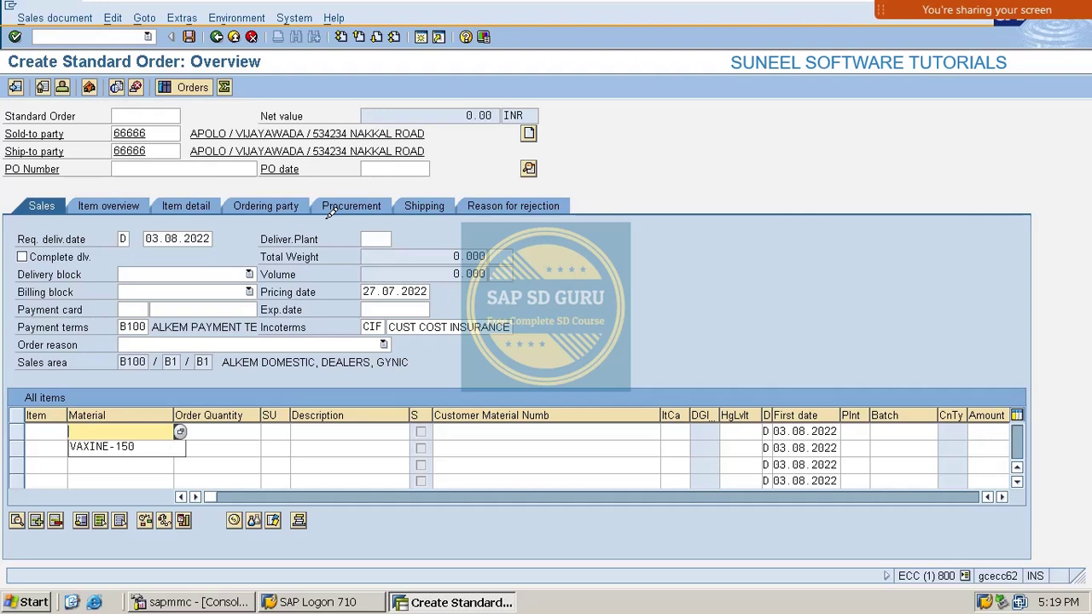
key("Return")
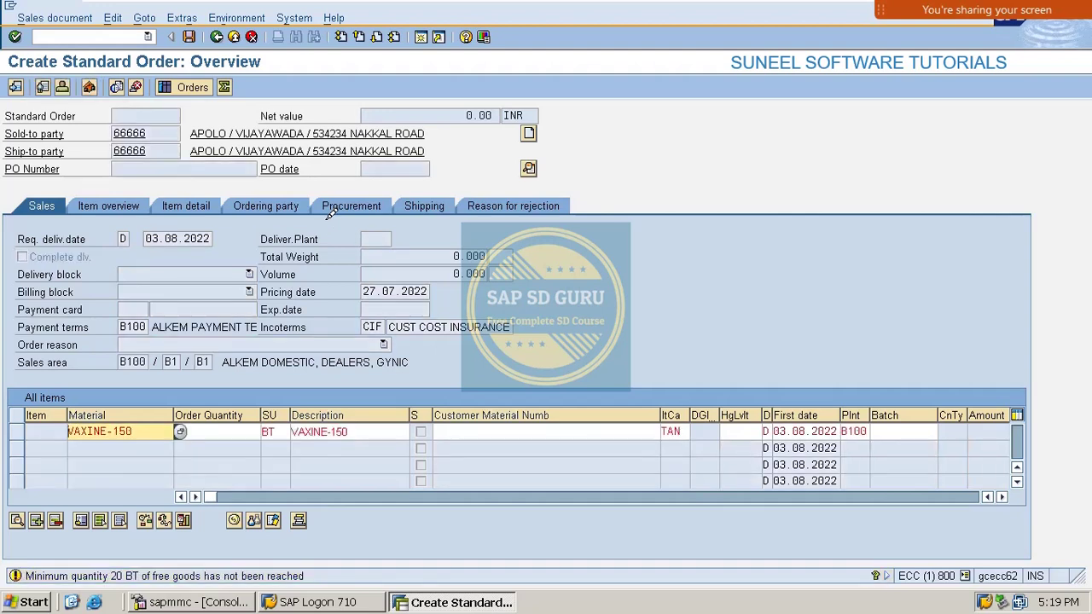
key("Tab")
key("Return")
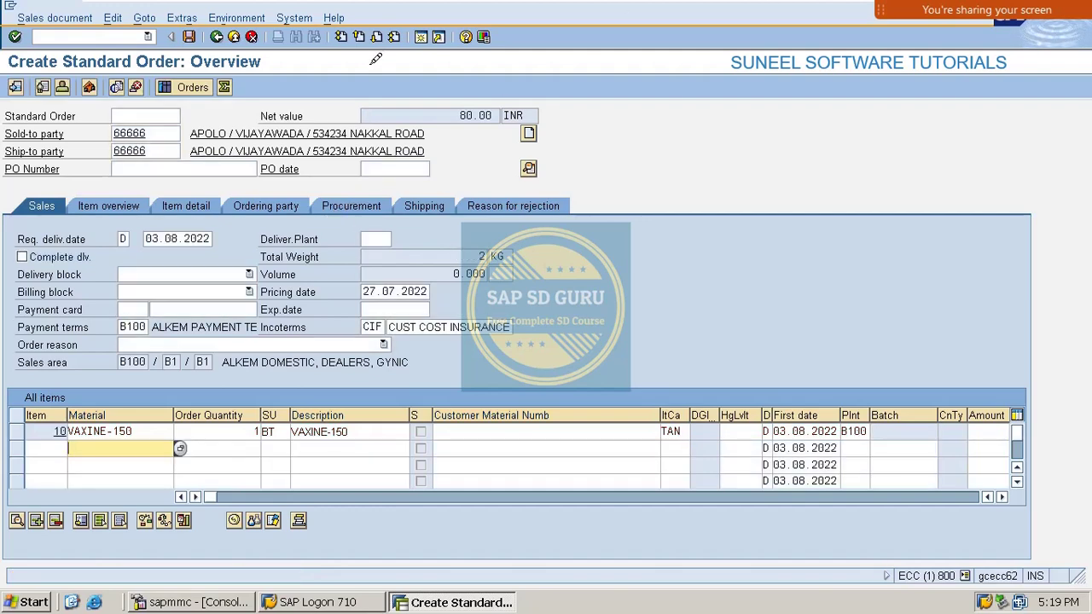
Check the order for missing data with the incompletion log and examine its net value.
left_click(112, 17)
left_click(147, 209)
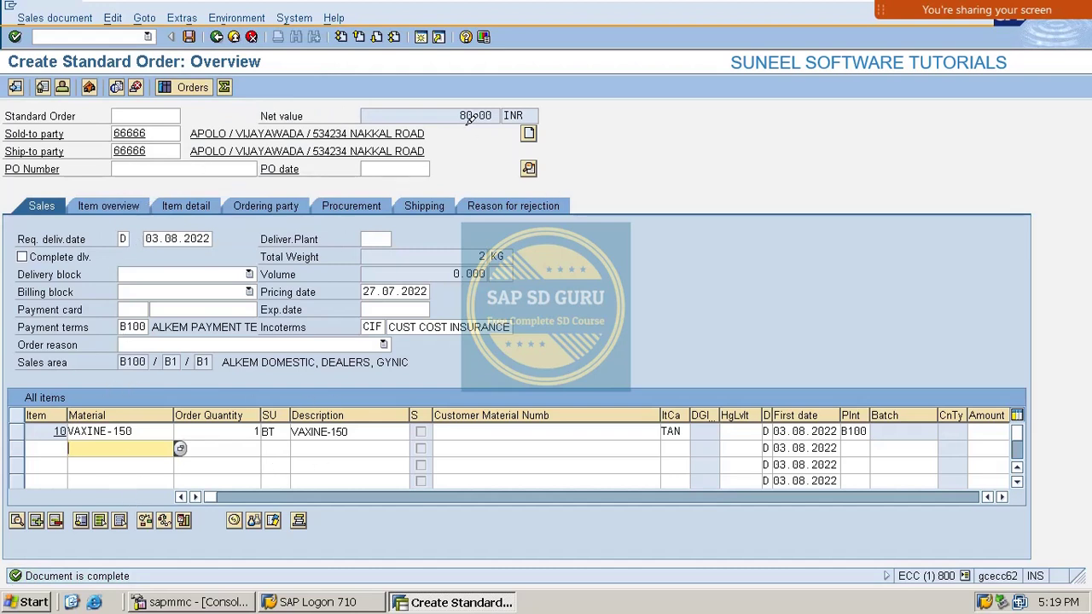
left_click_drag(458, 116, 553, 107)
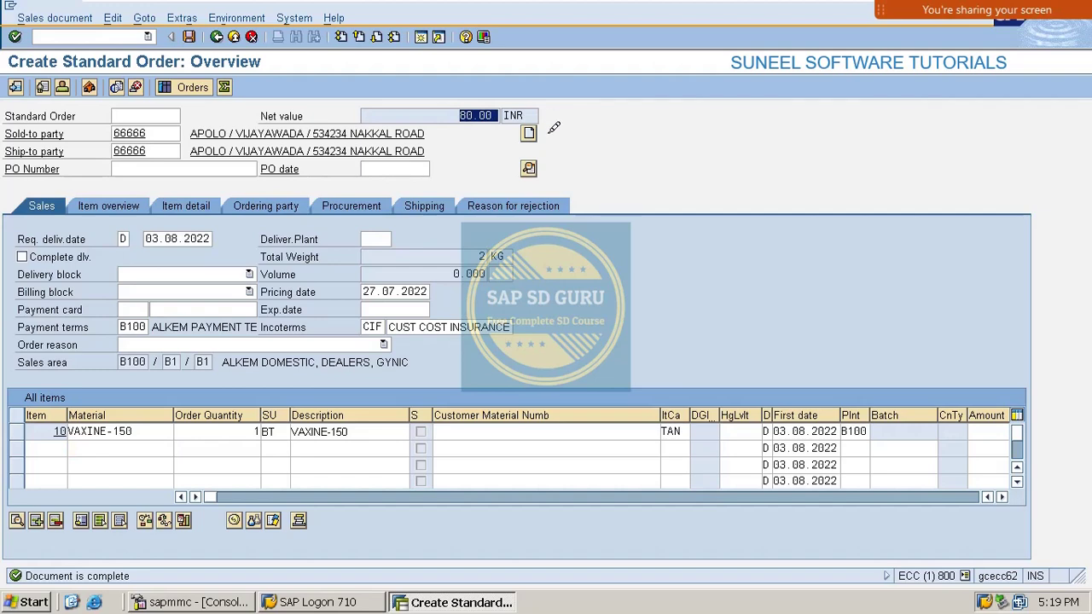
Open the pricing conditions of the VAXINE-150 item and examine its customer/material discount, output tax and net value.
left_click(247, 432)
double_click(247, 432)
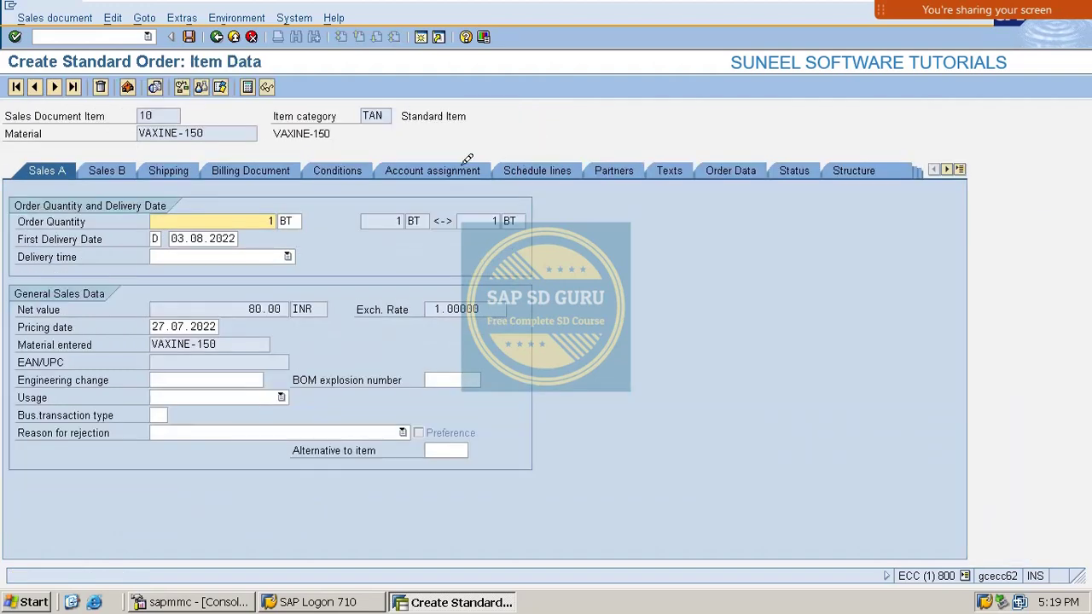
left_click(333, 171)
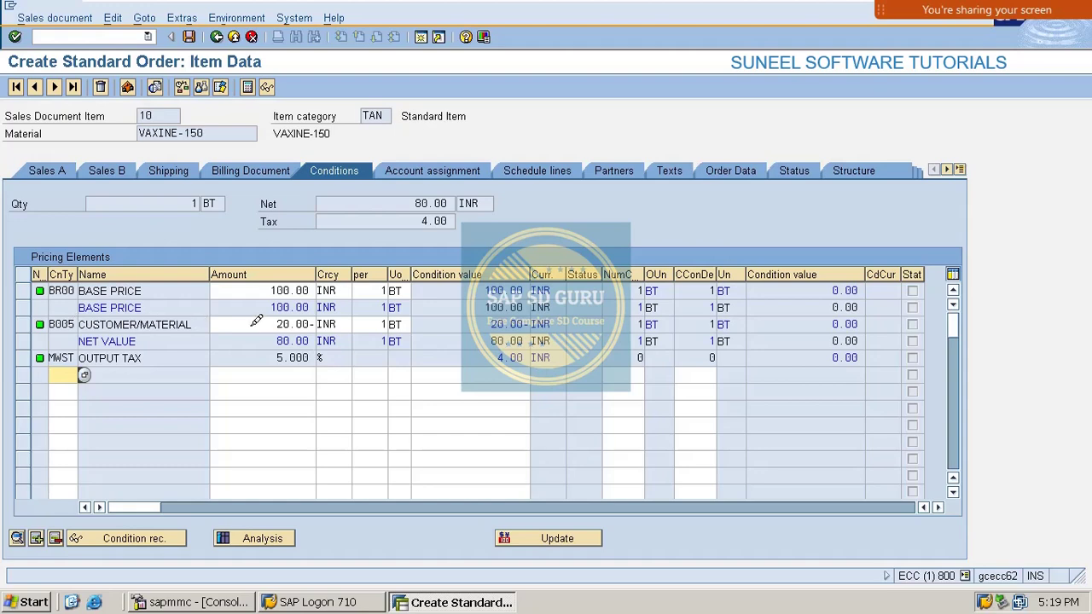
left_click_drag(256, 320, 348, 325)
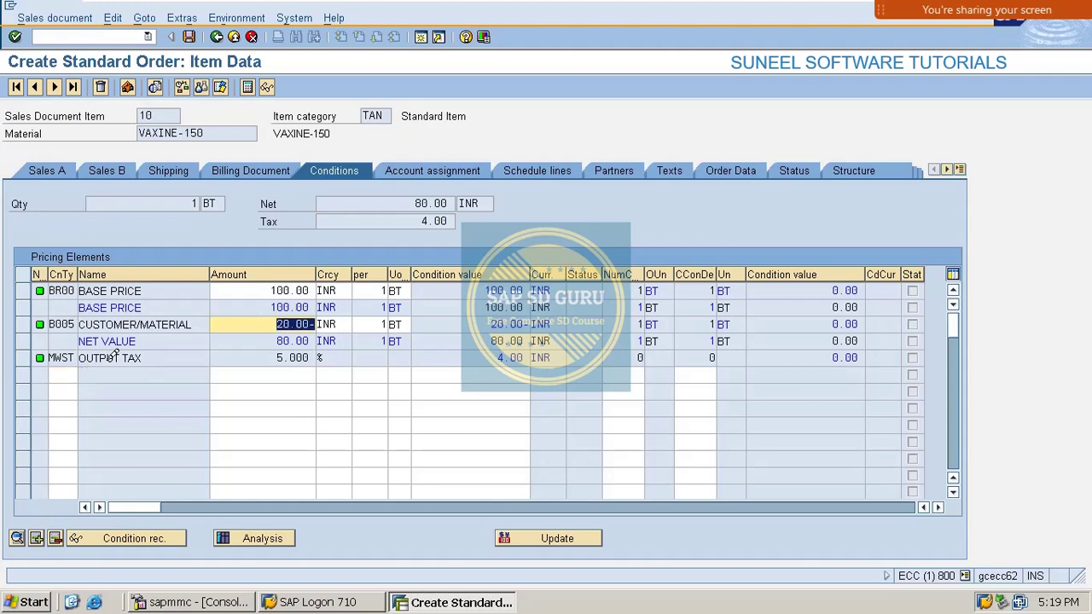
left_click_drag(271, 356, 378, 360)
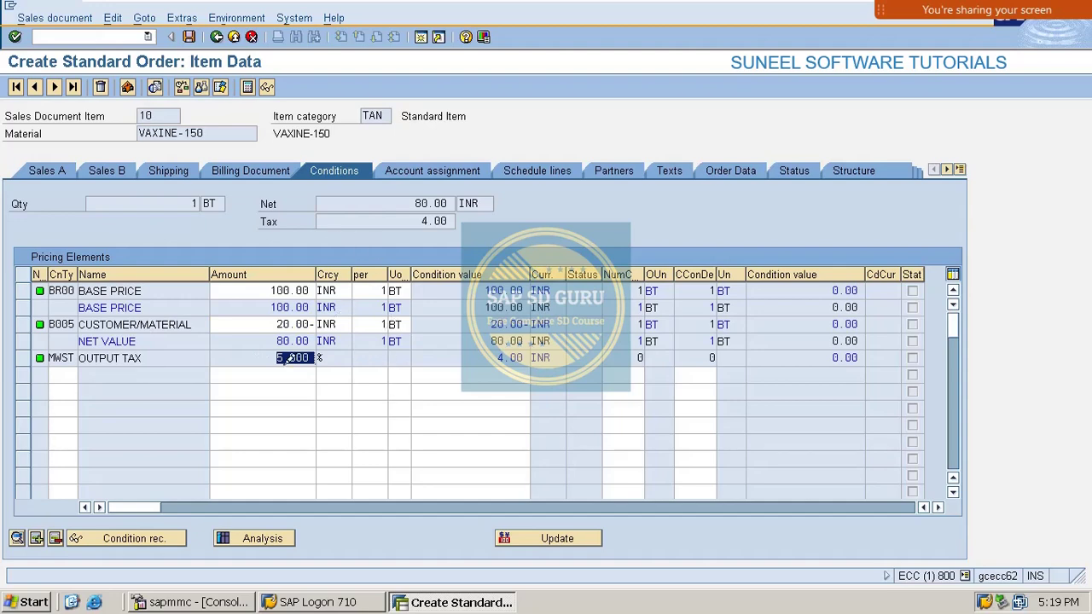
left_click_drag(406, 202, 583, 217)
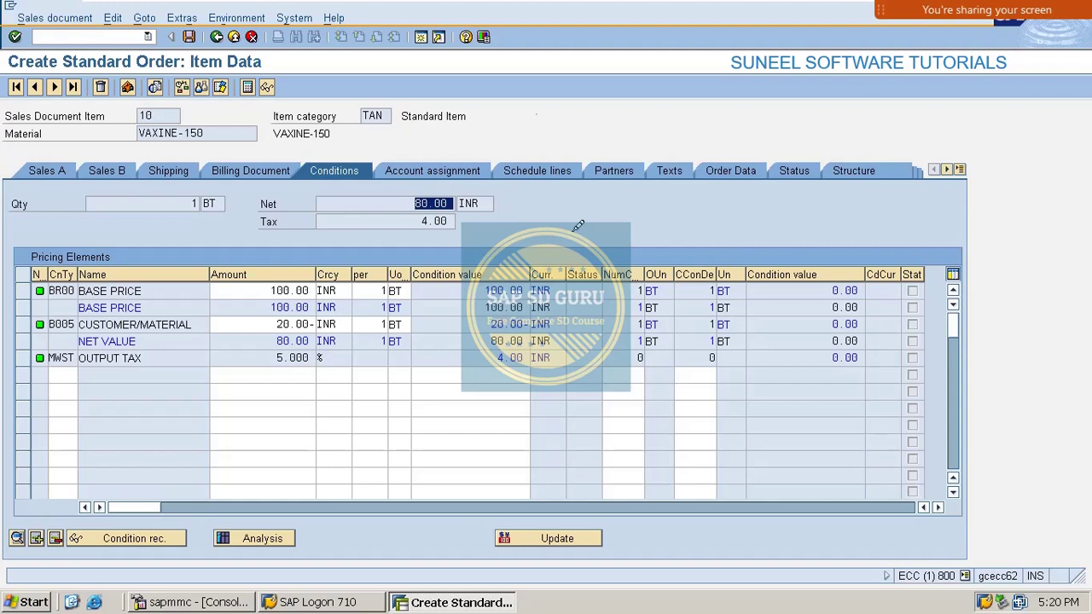
Save the standard order and start an outbound delivery for it with transaction VL01N.
left_click(217, 37)
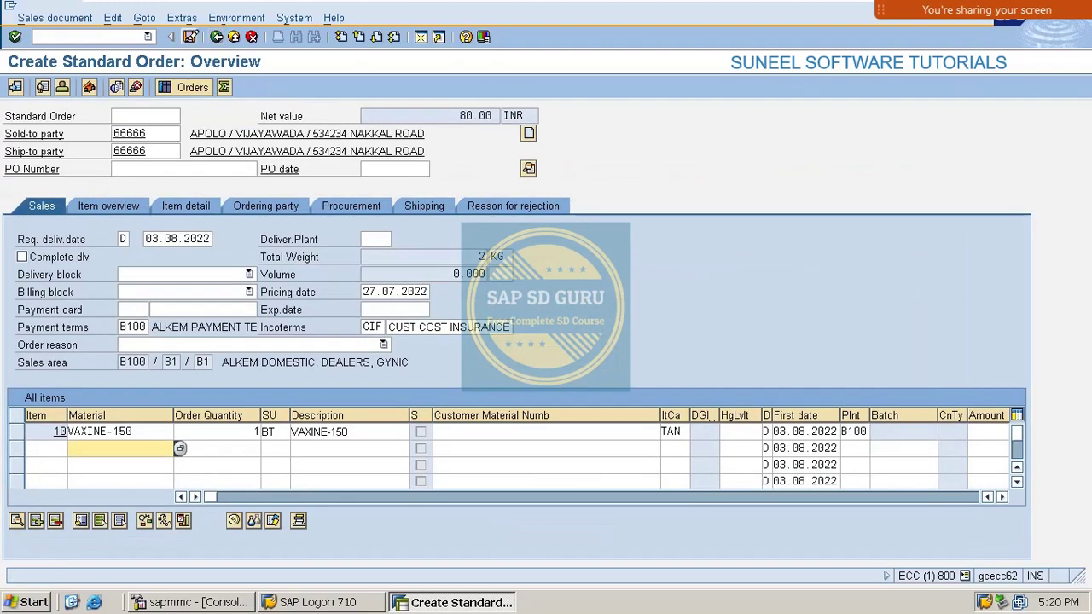
left_click(190, 37)
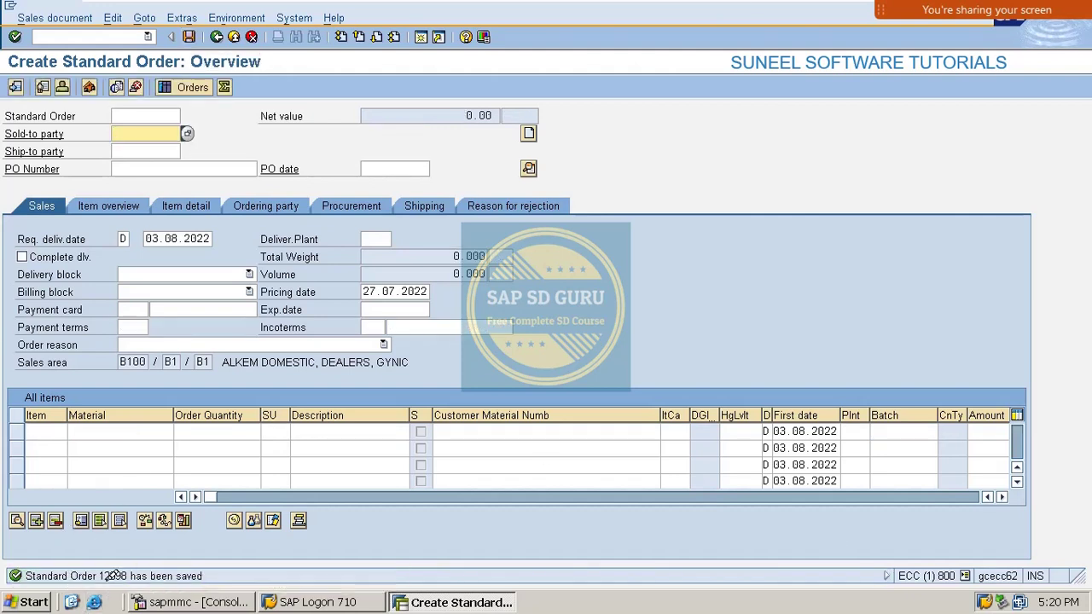
left_click(81, 36)
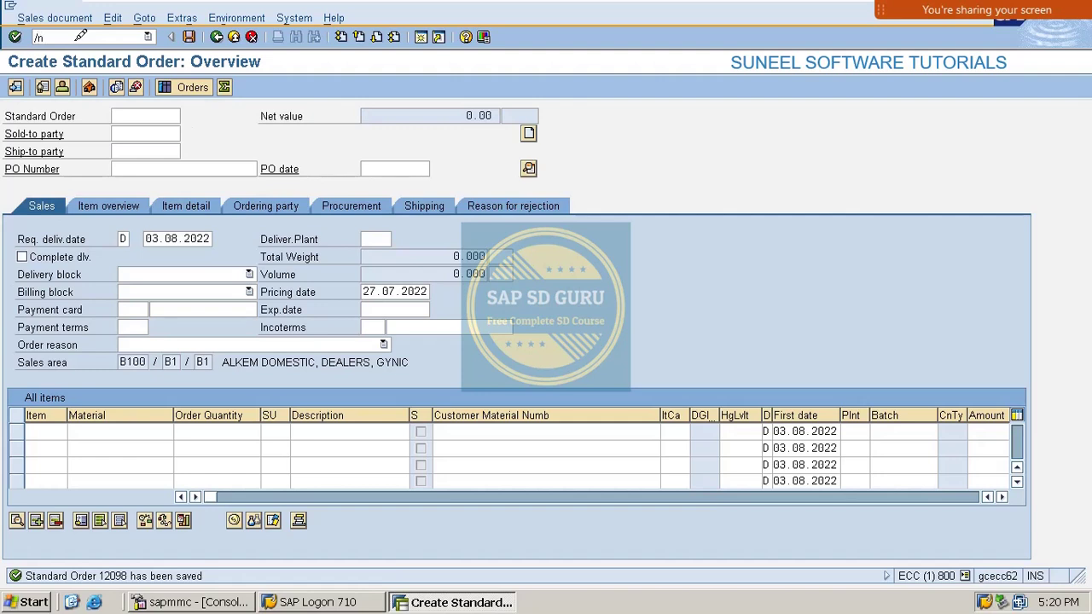
type("/nvl01n")
key("Return")
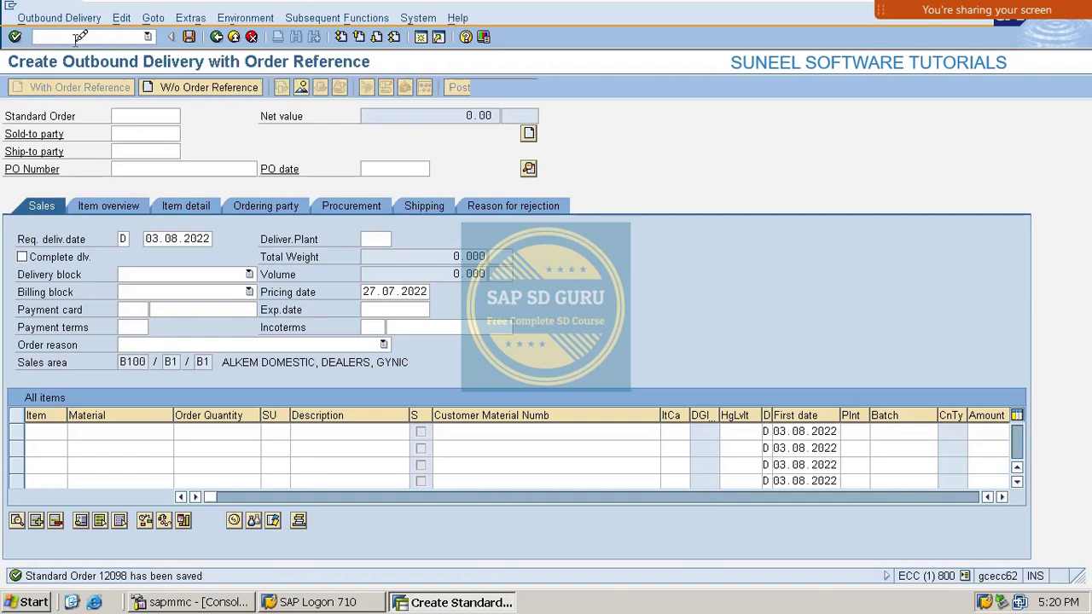
key("Return")
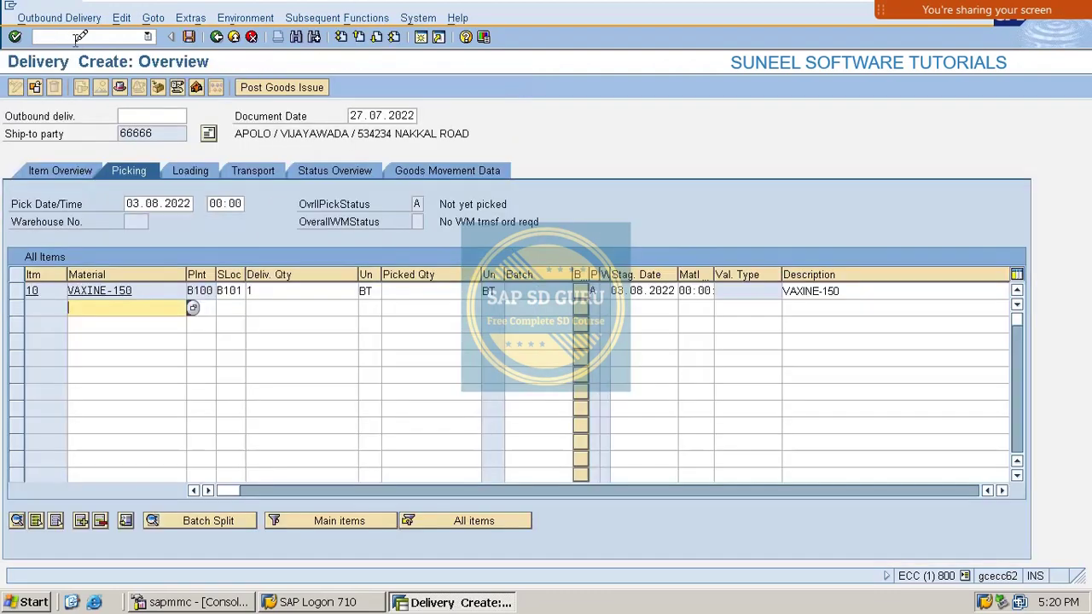
Set the picked quantity of the VAXINE-150 delivery item to 1 and post the goods issue.
left_click(423, 290)
type("1")
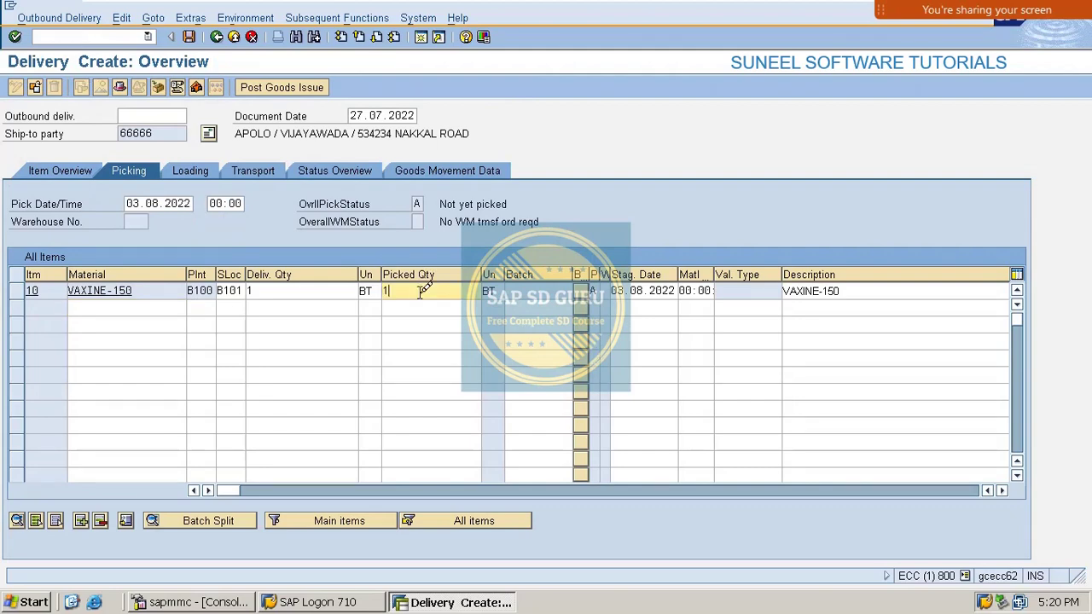
key("Return")
left_click(265, 85)
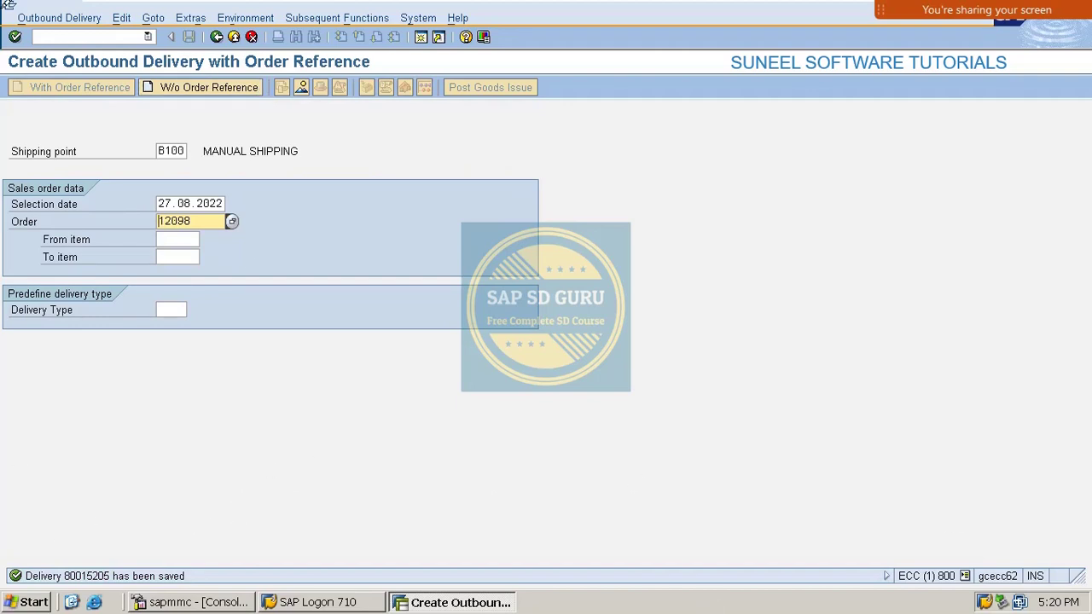
Start an invoice for the delivery with transaction VF01 and examine its header and item net values.
left_click(63, 34)
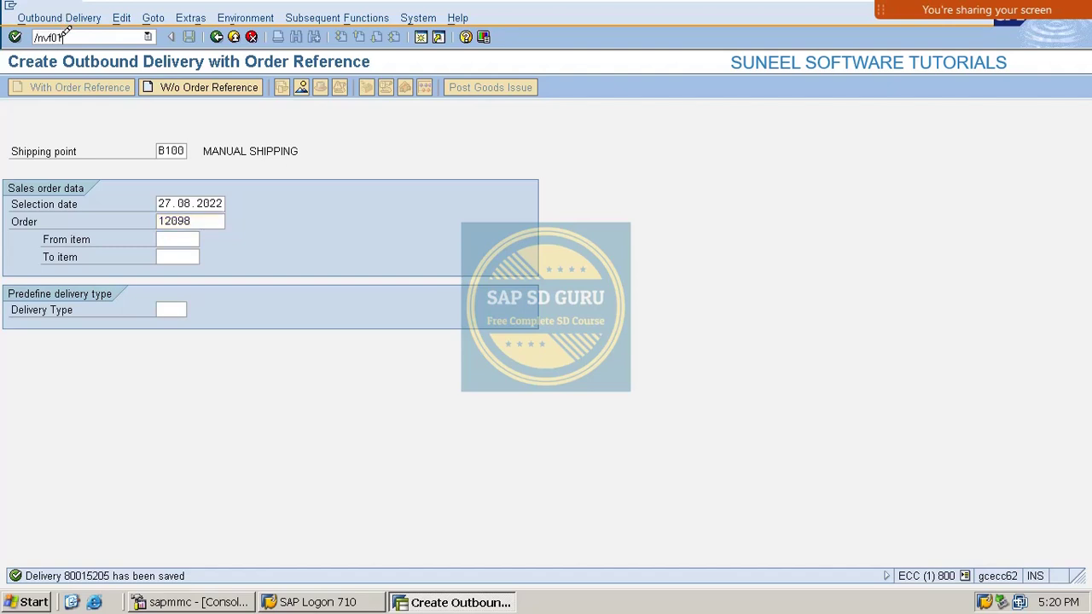
key("Return")
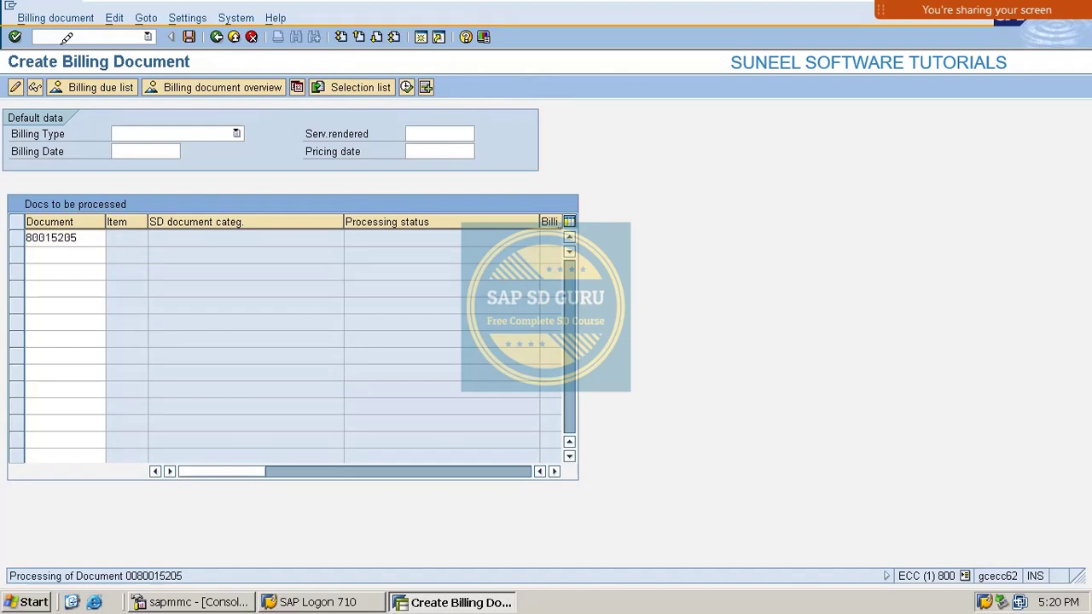
key("Return")
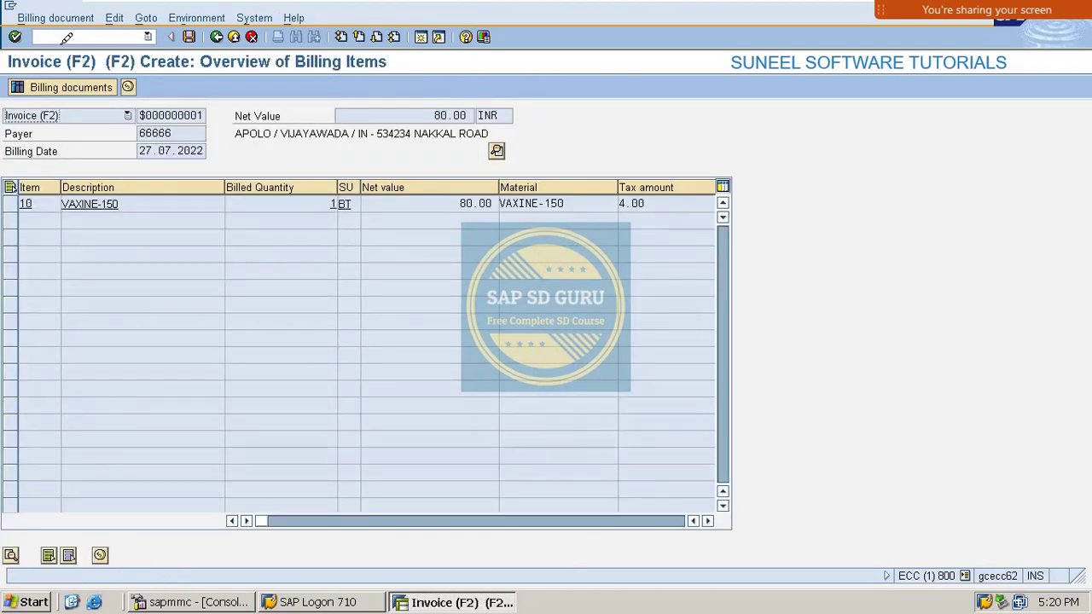
left_click(476, 203)
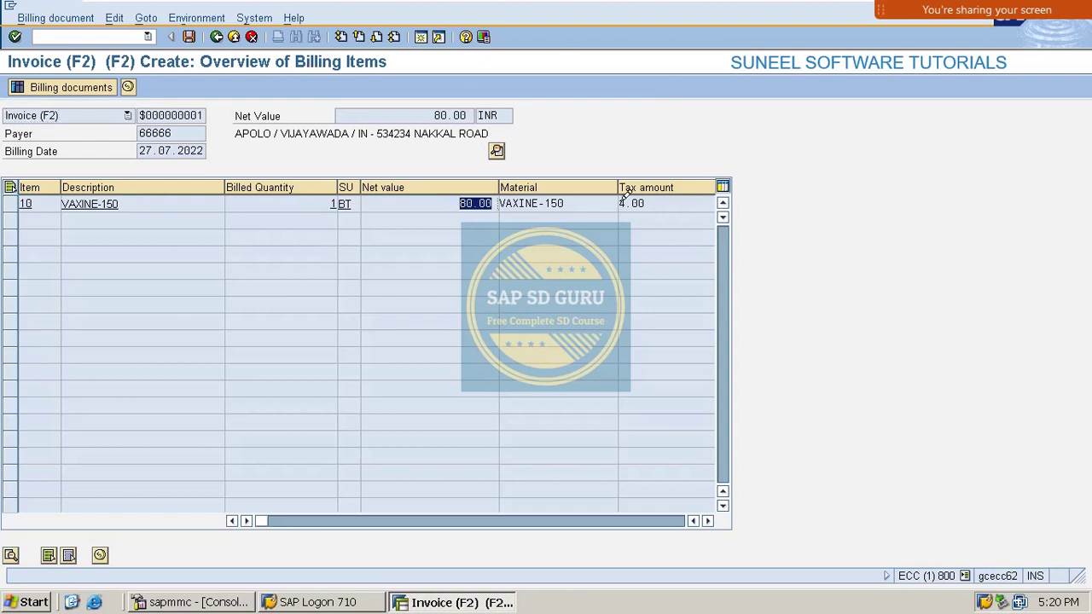
left_click(420, 114)
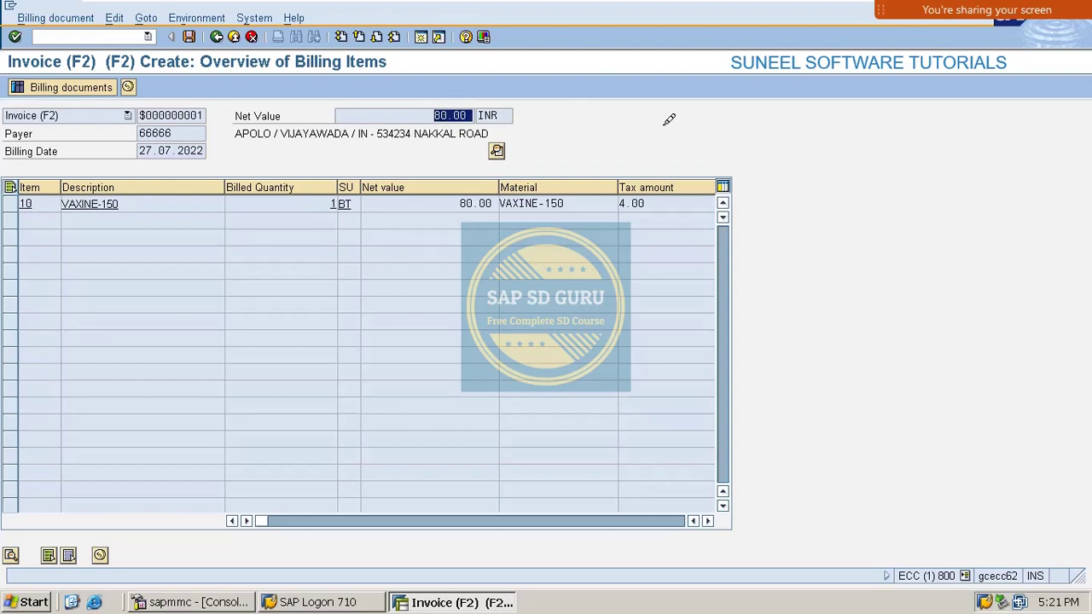
left_click(436, 113)
left_click_drag(450, 207, 497, 206)
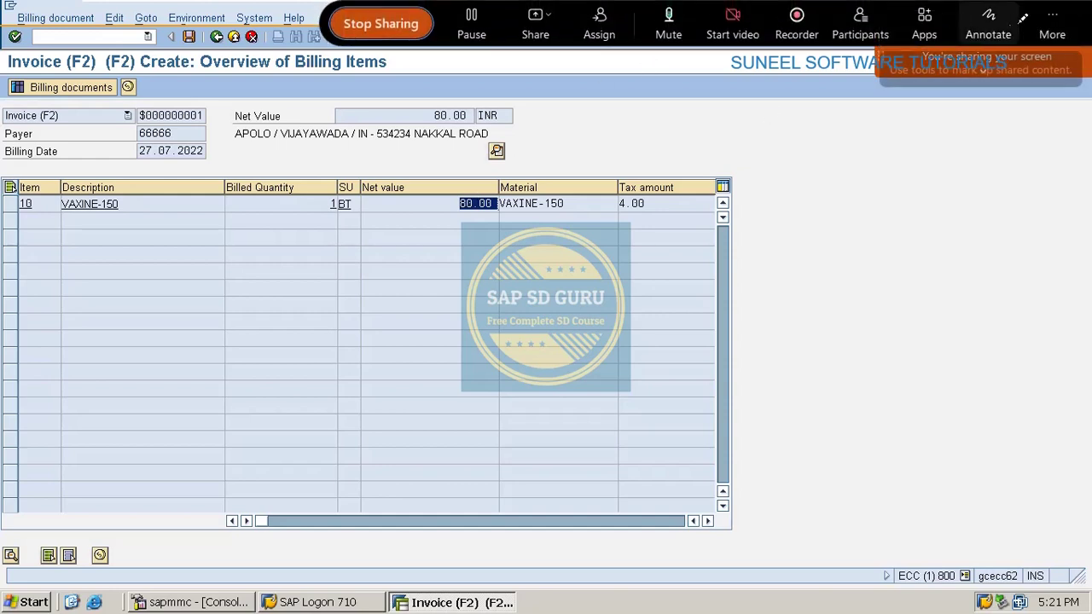
left_click(994, 25)
mouse_move(833, 178)
left_mouse_down()
mouse_move(812, 205)
mouse_move(835, 234)
left_mouse_up()
mouse_move(894, 181)
left_mouse_down()
mouse_move(882, 205)
mouse_move(907, 226)
mouse_move(861, 280)
mouse_move(951, 243)
left_mouse_up()
mouse_move(612, 250)
left_mouse_down()
mouse_move(546, 278)
mouse_move(589, 299)
mouse_move(631, 280)
mouse_move(663, 307)
left_mouse_up()
mouse_move(702, 227)
left_mouse_down()
mouse_move(692, 294)
mouse_move(715, 237)
left_mouse_up()
mouse_move(732, 290)
left_mouse_down()
mouse_move(734, 227)
mouse_move(771, 274)
left_mouse_up()
left_click_drag(791, 236, 801, 276)
mouse_move(623, 384)
left_mouse_down()
mouse_move(800, 302)
mouse_move(688, 372)
left_mouse_up()
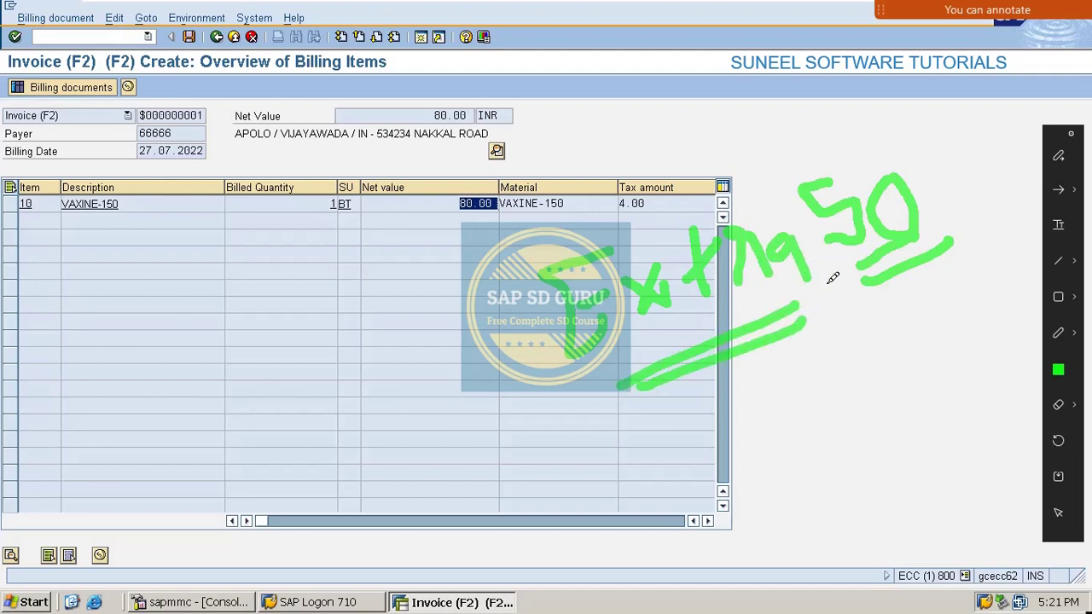
left_click_drag(778, 174, 806, 271)
mouse_move(821, 188)
left_mouse_down()
mouse_move(989, 267)
mouse_move(911, 89)
mouse_move(792, 162)
left_mouse_up()
mouse_move(526, 117)
left_mouse_down()
mouse_move(553, 120)
mouse_move(775, 22)
left_mouse_up()
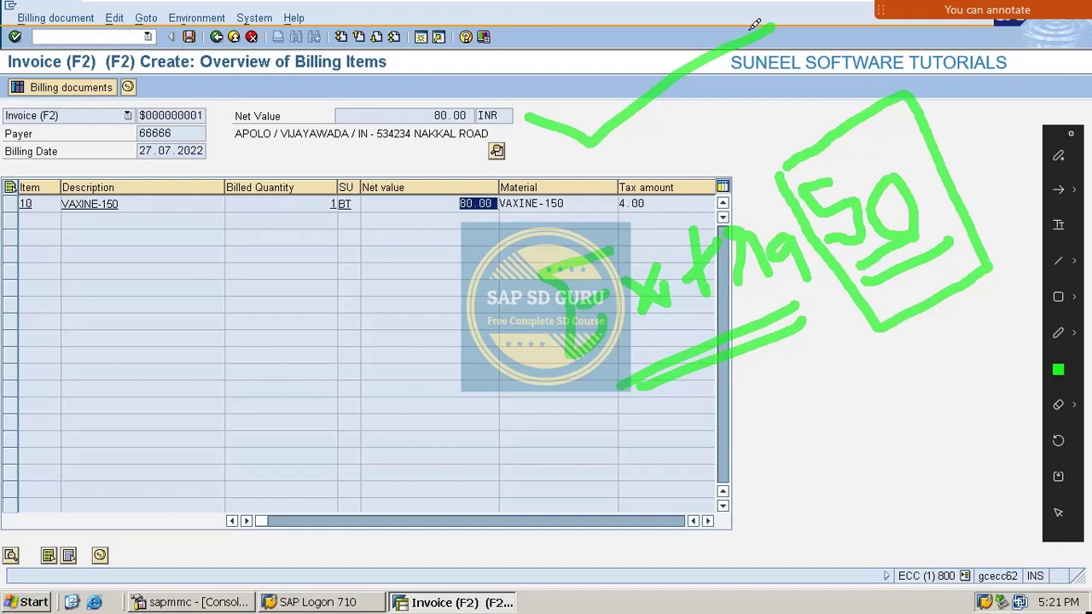
mouse_move(201, 309)
left_mouse_down()
mouse_move(243, 359)
mouse_move(254, 294)
mouse_move(275, 299)
left_mouse_up()
left_click_drag(260, 403, 210, 471)
left_click_drag(300, 387, 292, 393)
left_click_drag(137, 563, 459, 372)
left_click_drag(350, 473, 378, 515)
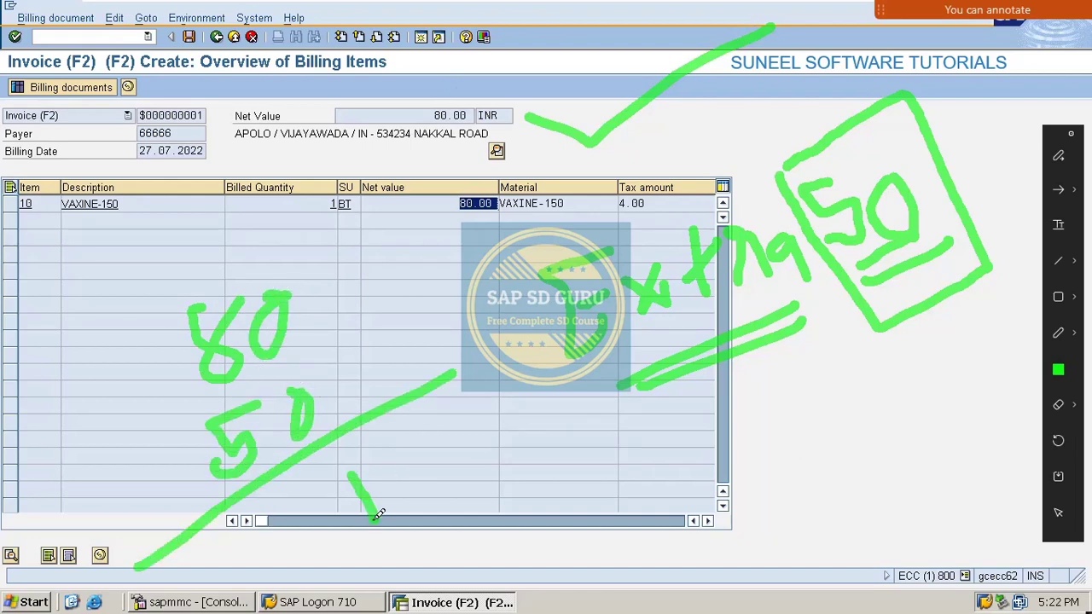
mouse_move(383, 455)
left_mouse_down()
mouse_move(408, 477)
mouse_move(386, 515)
left_mouse_up()
left_click_drag(455, 433, 453, 437)
left_click_drag(380, 582, 559, 441)
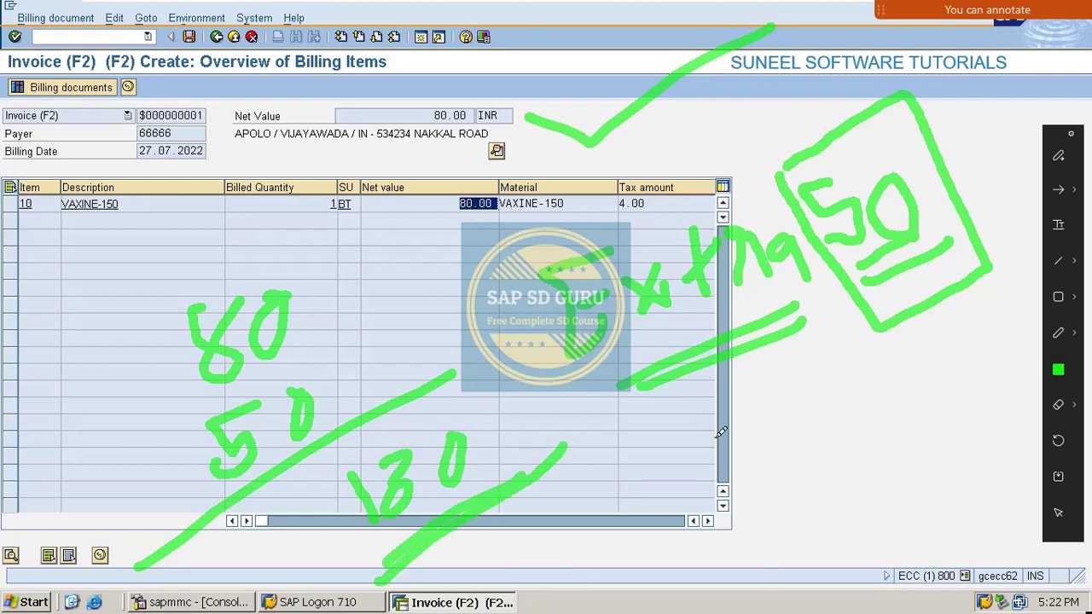
left_click_drag(617, 489, 733, 388)
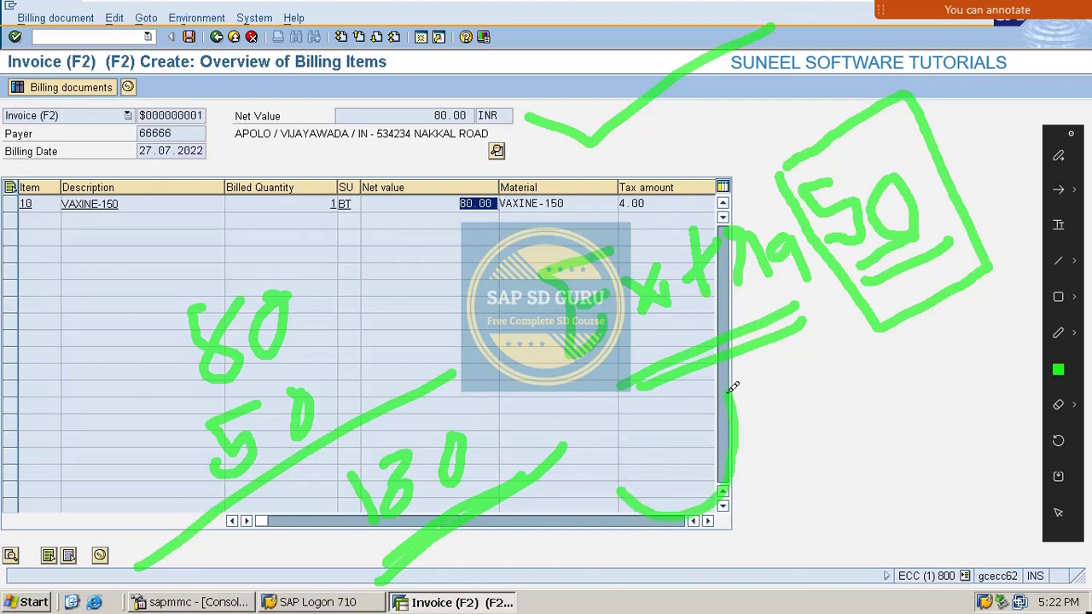
mouse_move(683, 458)
left_mouse_down()
mouse_move(723, 382)
mouse_move(766, 408)
left_mouse_up()
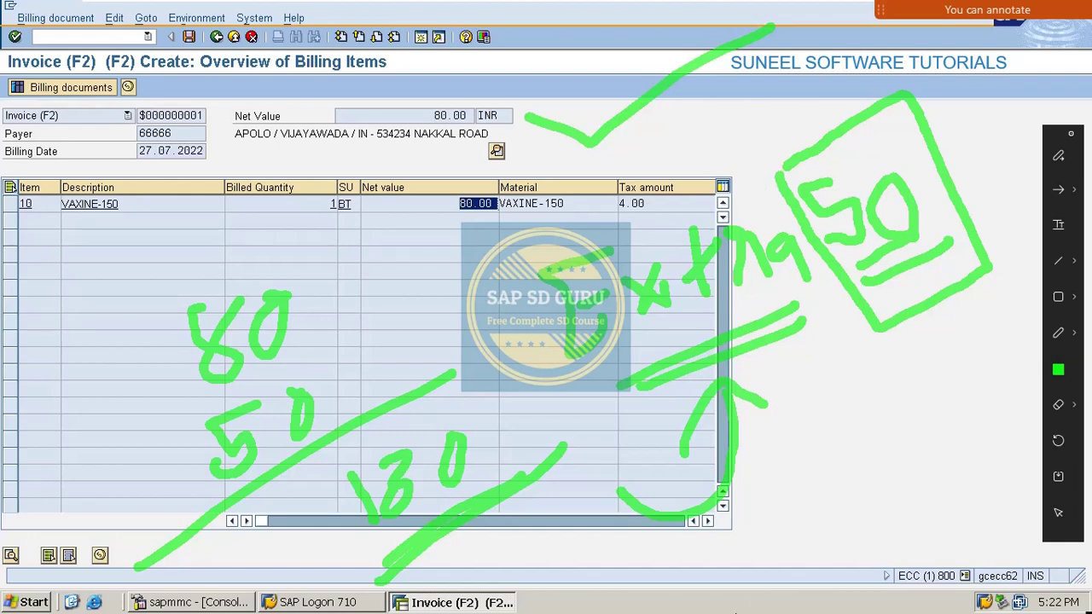
mouse_move(735, 613)
mouse_move(806, 449)
left_mouse_down()
mouse_move(909, 455)
mouse_move(949, 342)
left_mouse_up()
left_click_drag(921, 382, 981, 346)
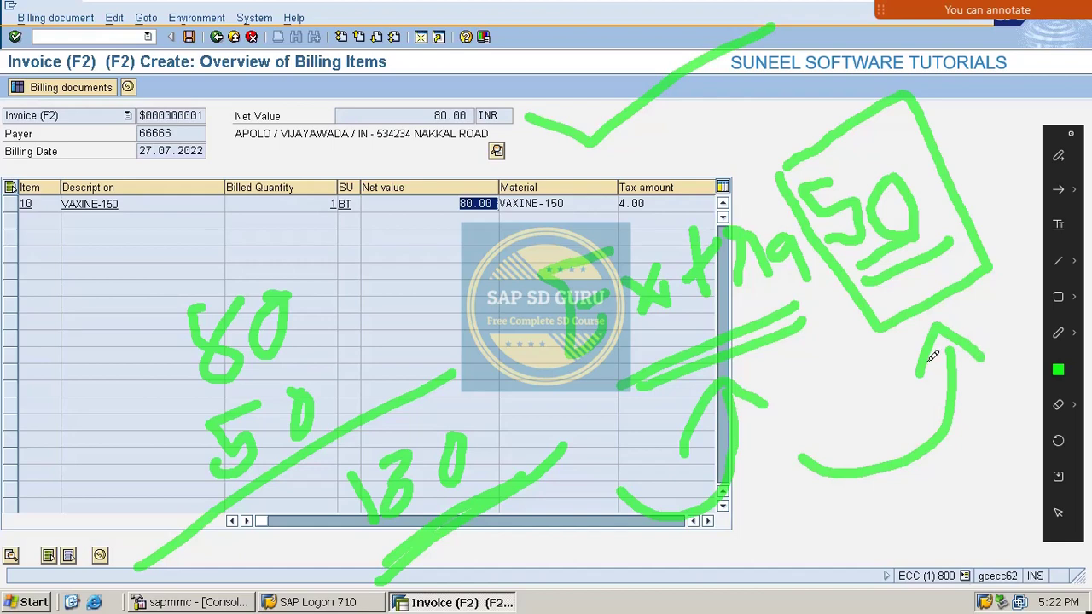
key("Escape")
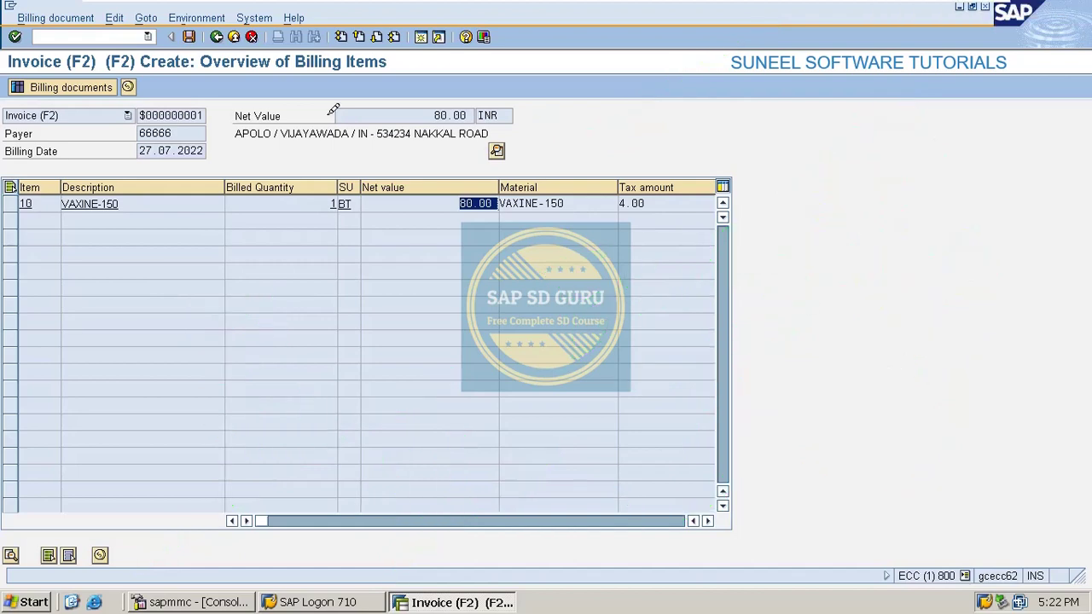
Leave the invoice for the condition types maintenance (transaction V/06) and position the list at condition type K005.
left_click(112, 34)
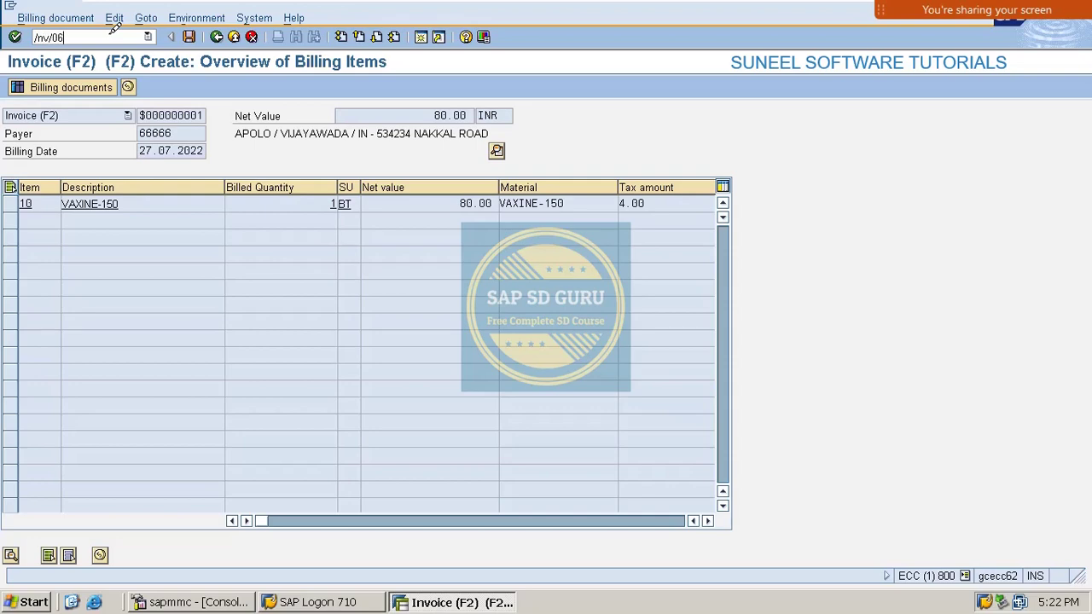
type("/nv/06")
key("Return")
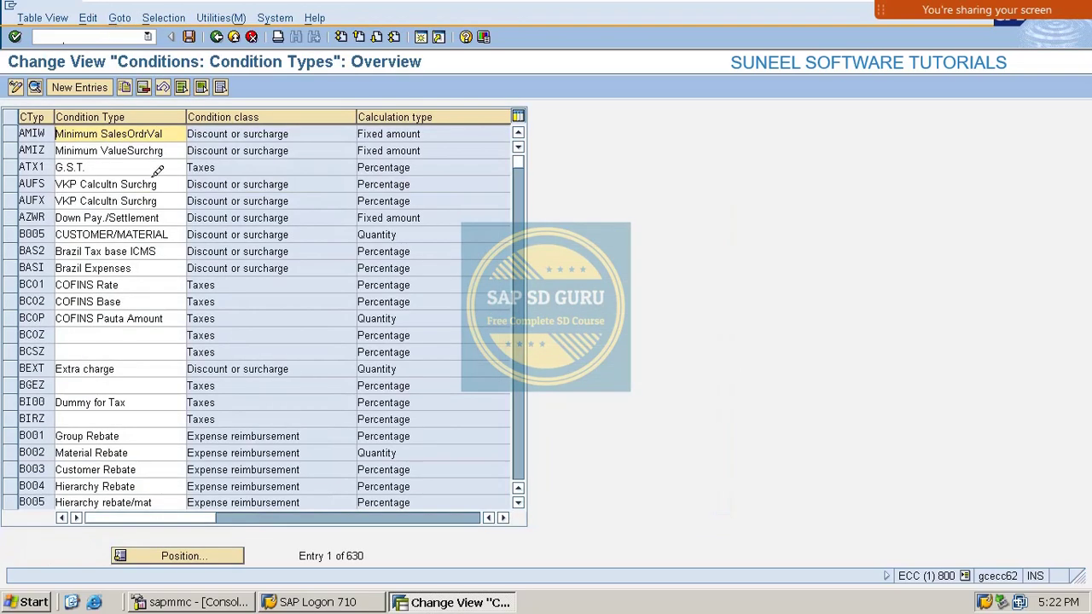
left_click(162, 551)
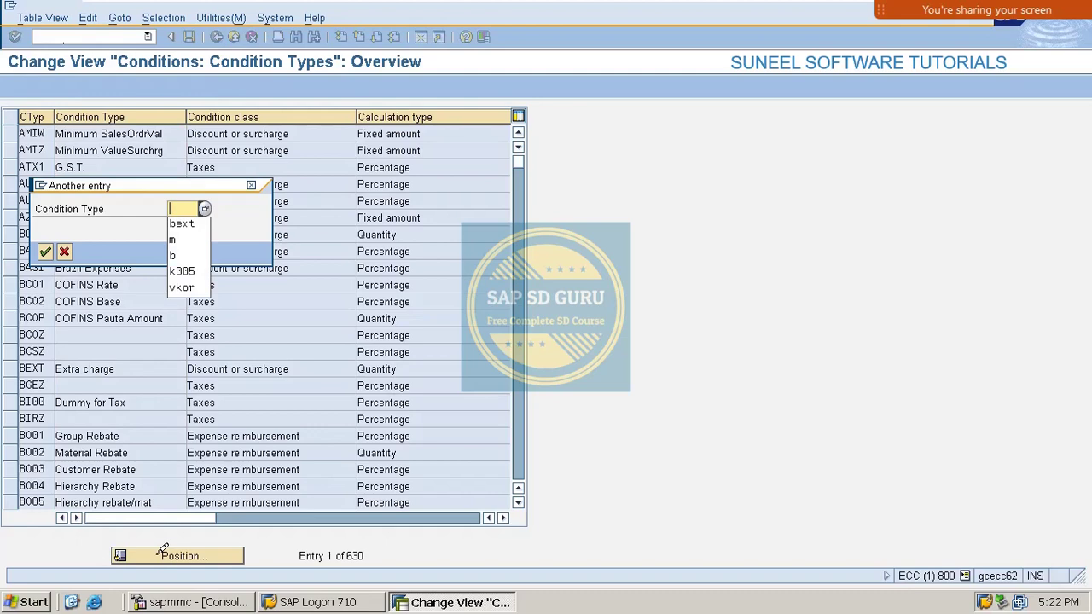
key("Down")
type("k005")
key("Return")
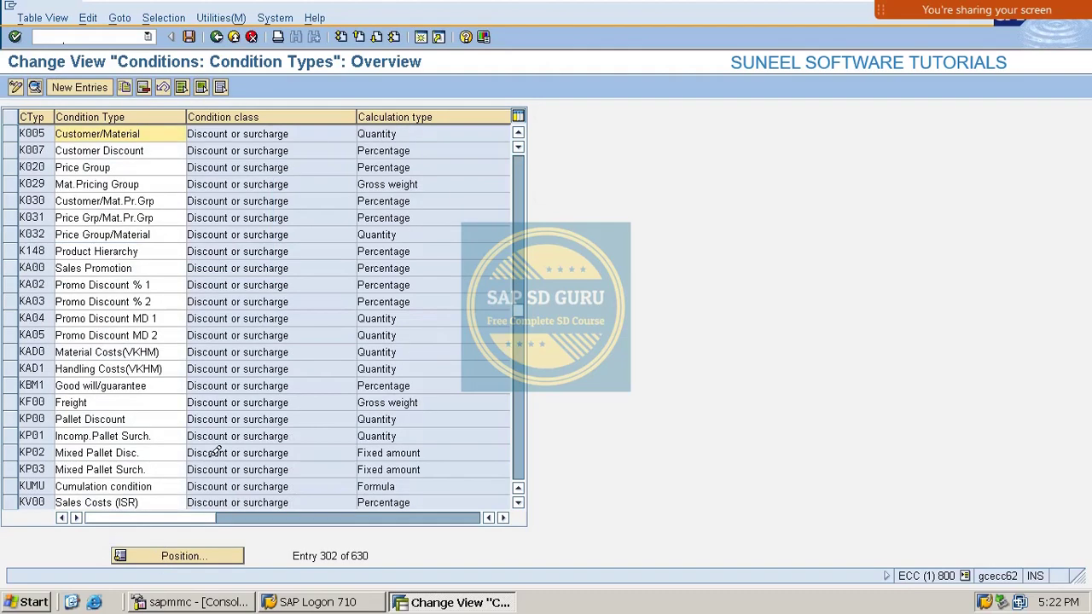
Copy condition type K005 as BEXC with the description Extra charge.
left_click(10, 133)
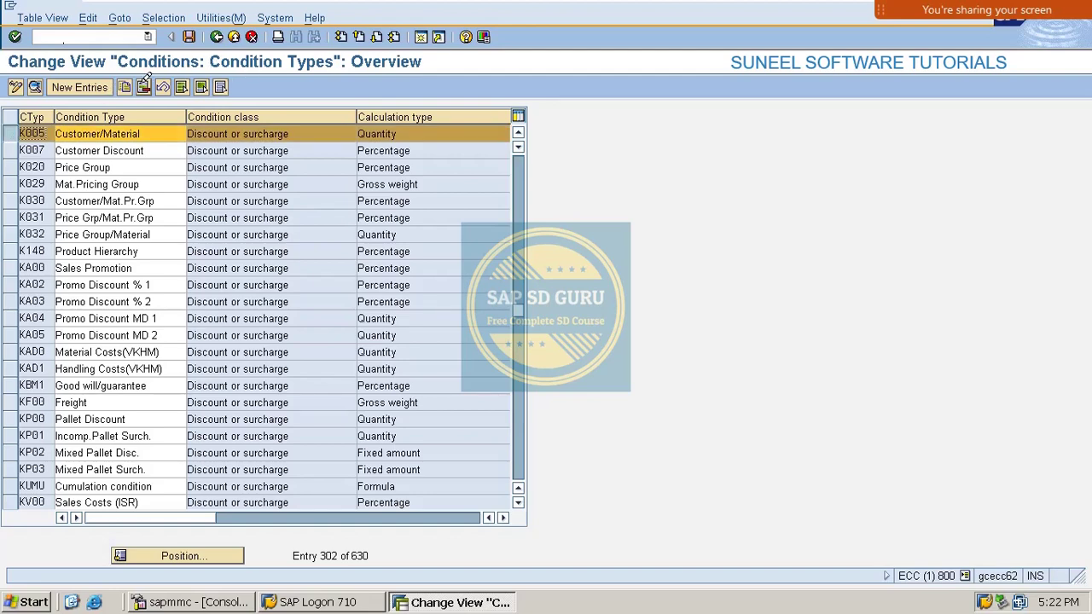
left_click(144, 86)
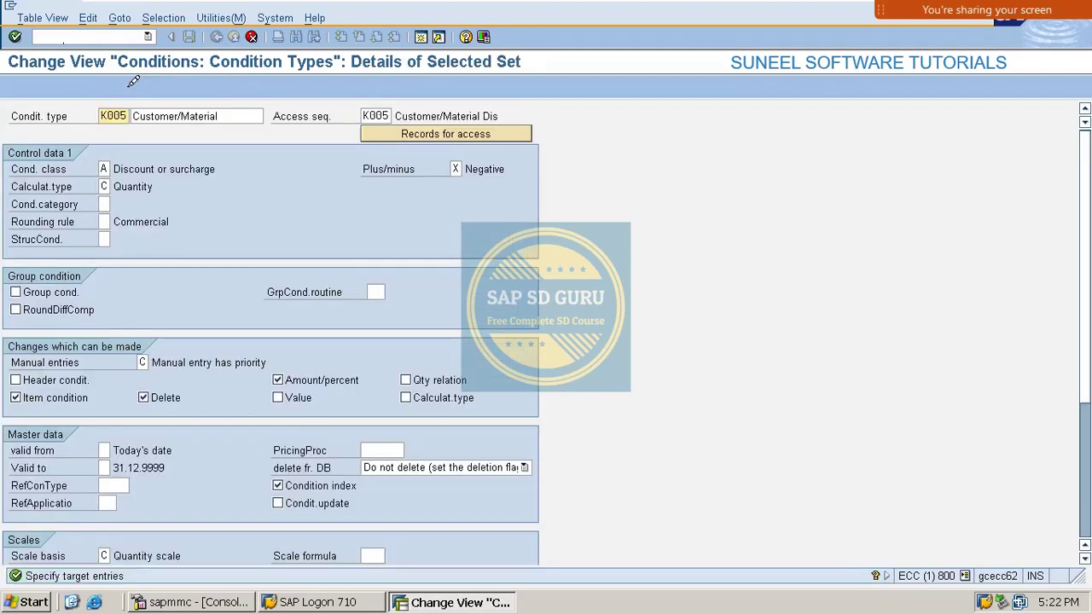
left_click_drag(126, 116, 100, 116)
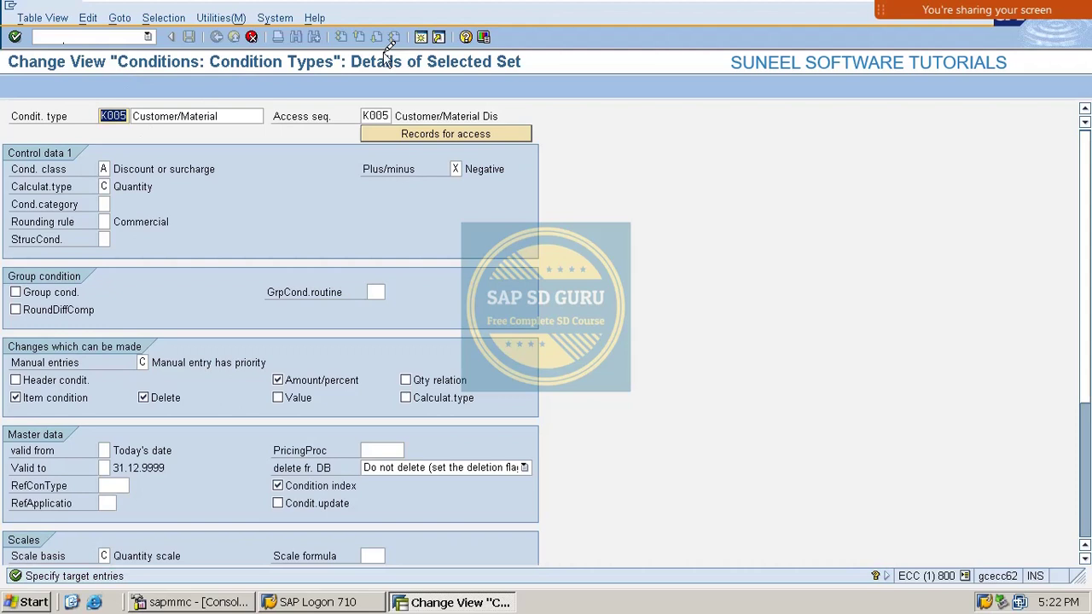
type("BEXC")
double_click(220, 116)
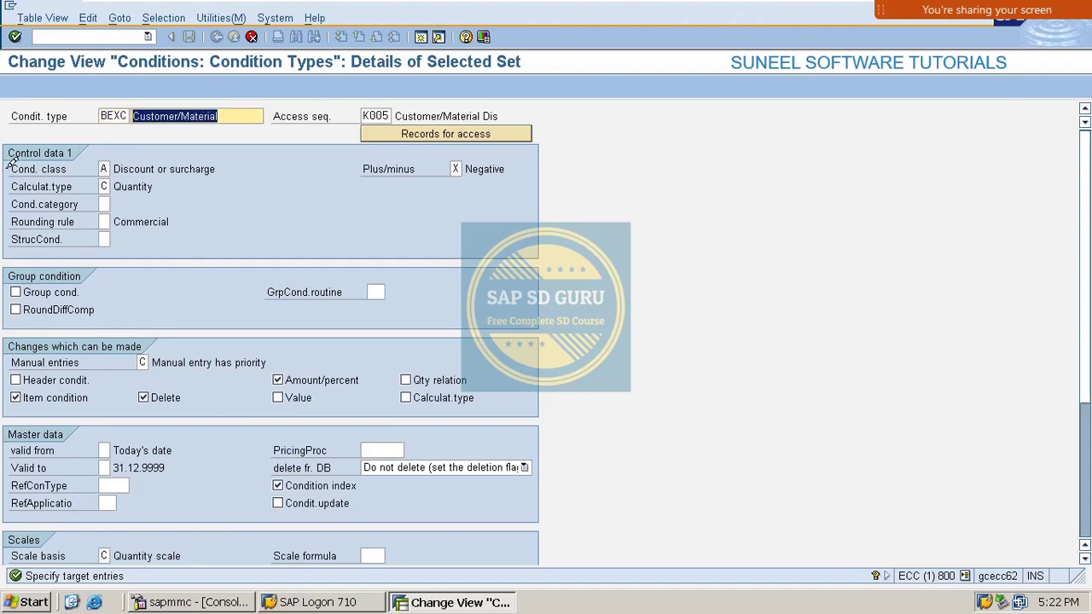
key("BackSpace")
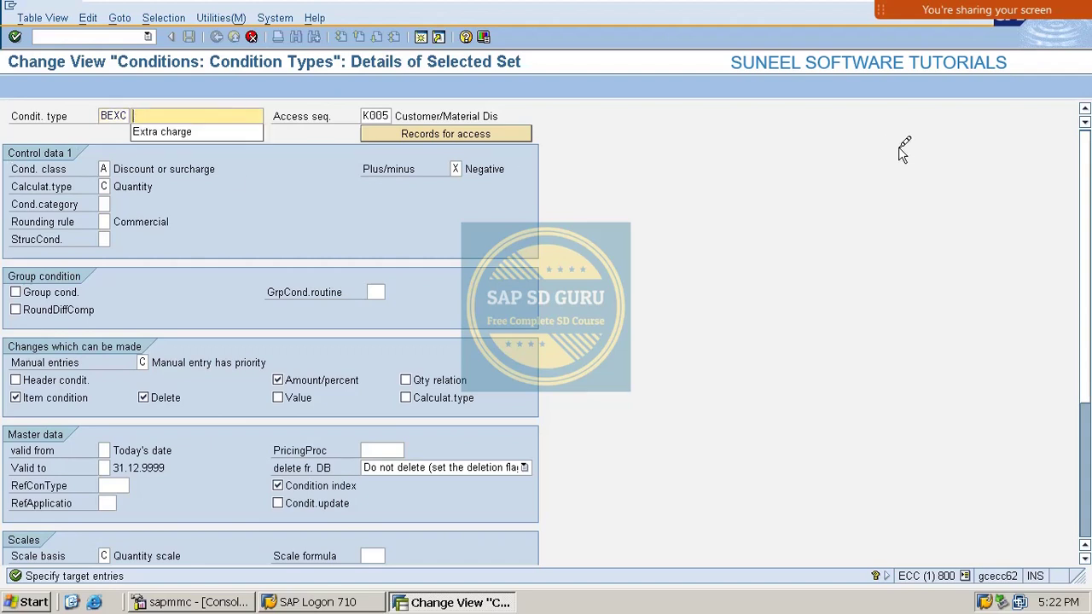
key("Down")
key("Return")
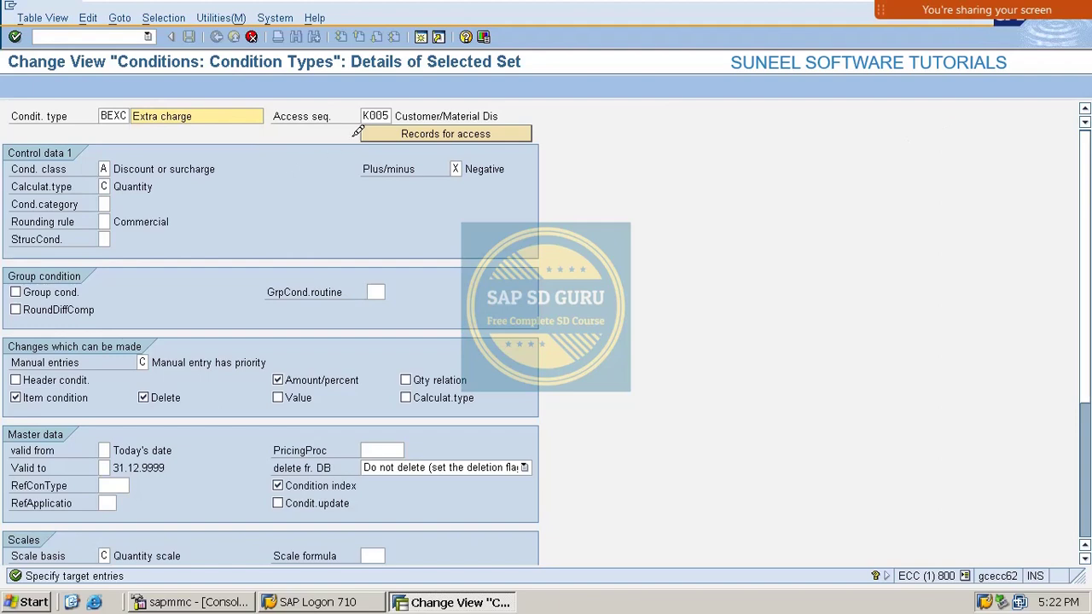
Clear the negative Plus/minus indicator of BEXC and confirm the copy.
left_click(467, 168)
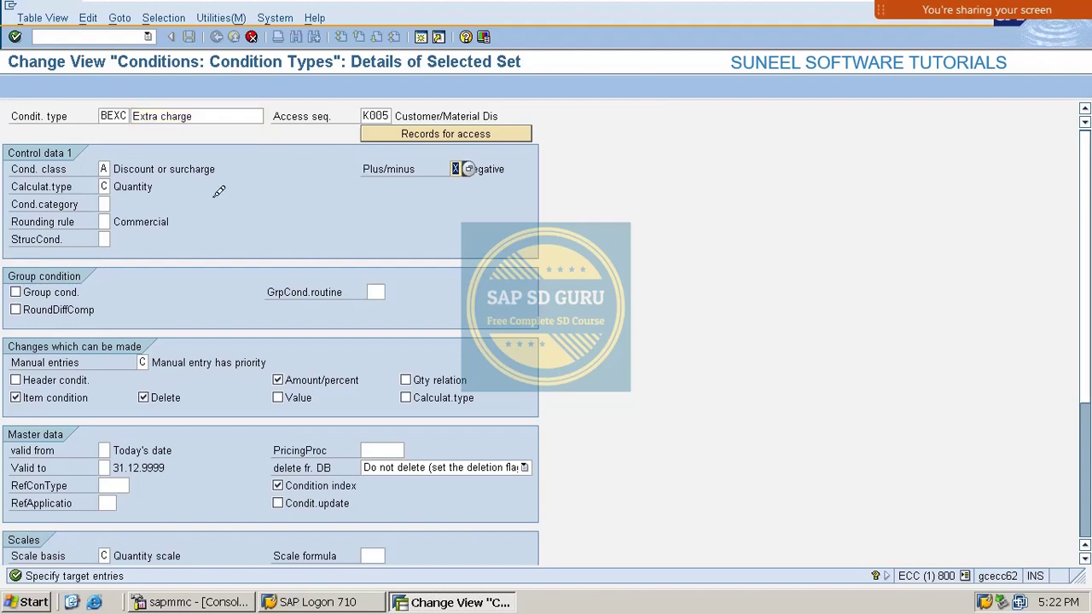
key("Delete")
key("Return")
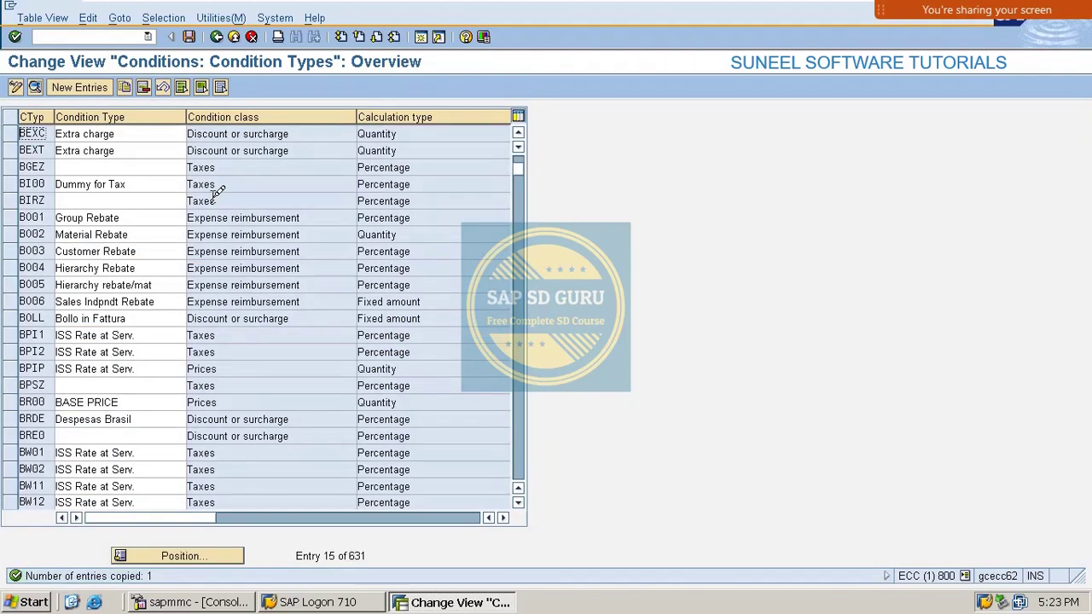
Set the scale basis of condition type BEXC to B (Value scale) and save it to the proposed customizing request.
double_click(41, 134)
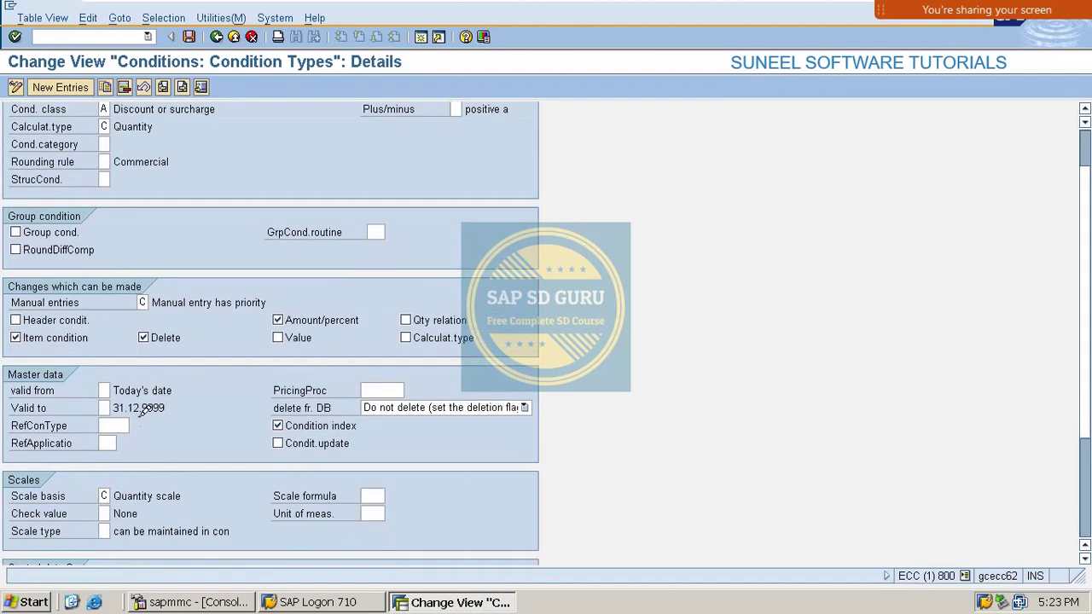
scroll(141, 411, "down", 3)
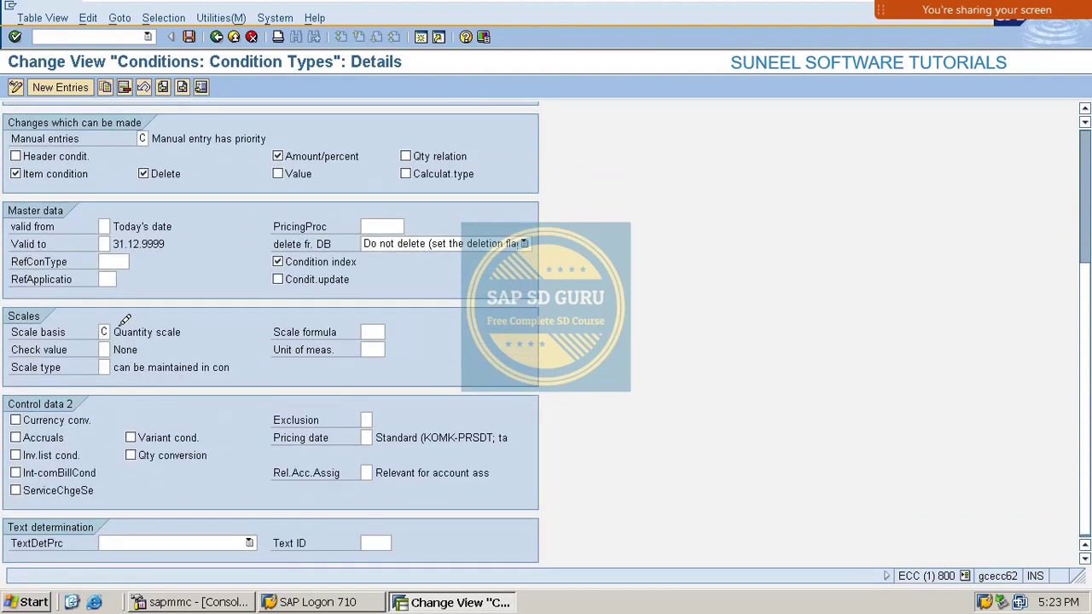
left_click(108, 329)
key("F4")
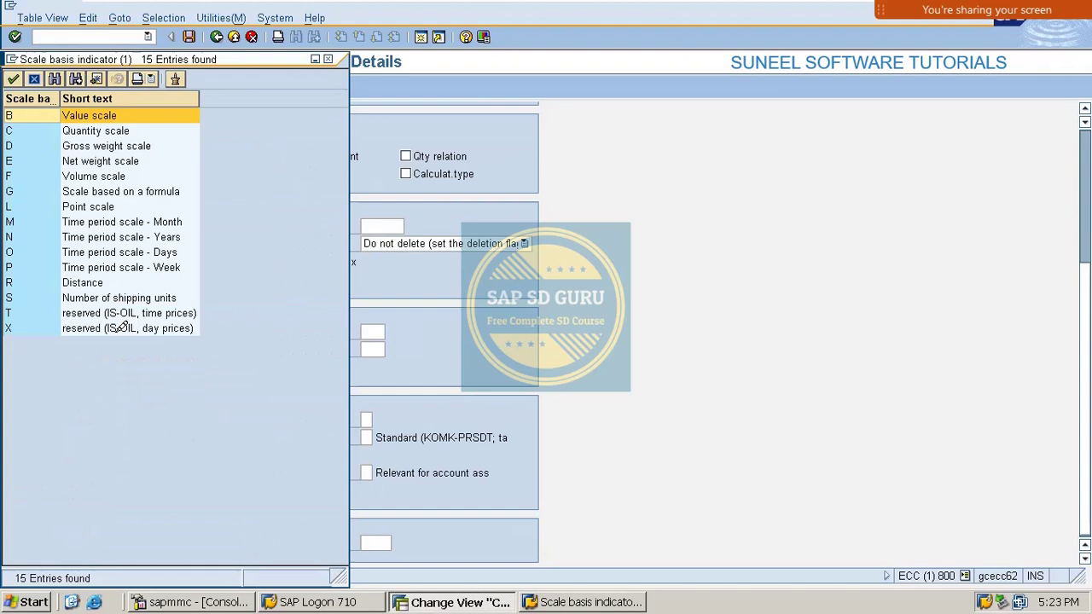
double_click(82, 116)
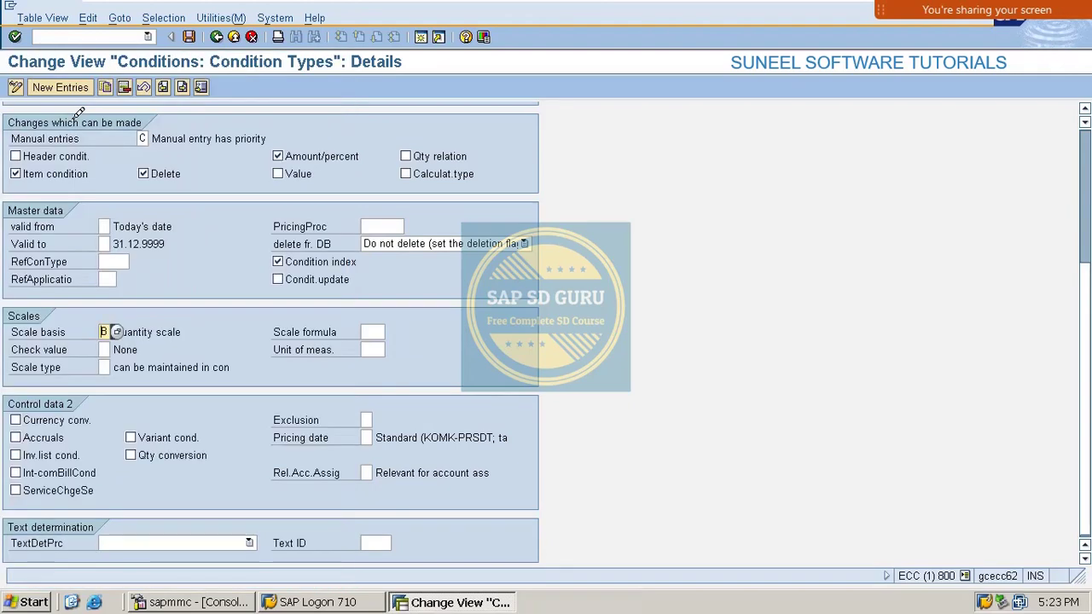
left_click(189, 36)
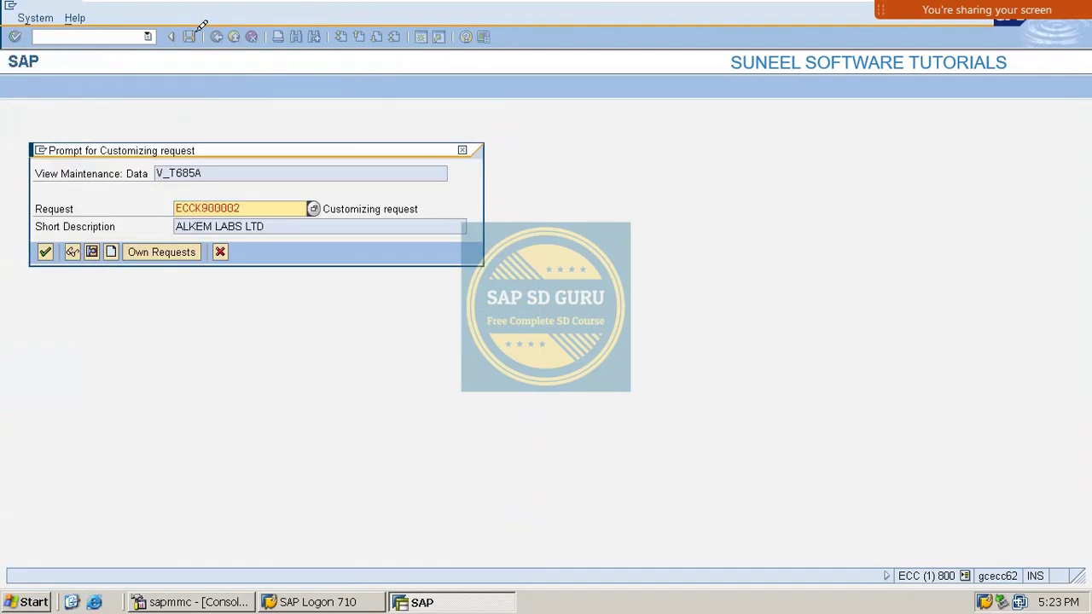
left_click(46, 250)
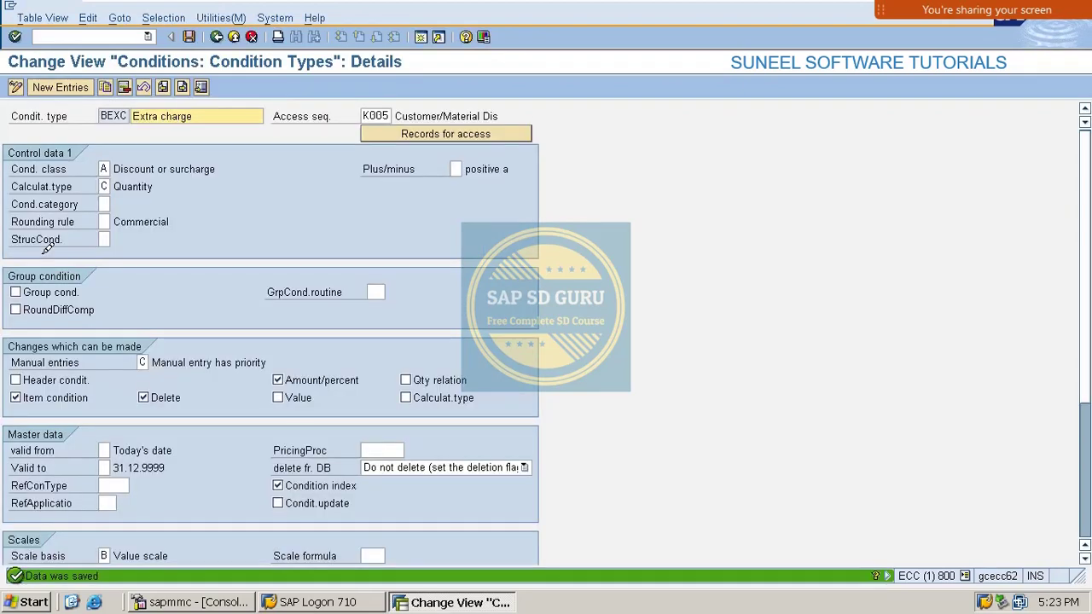
left_click(217, 36)
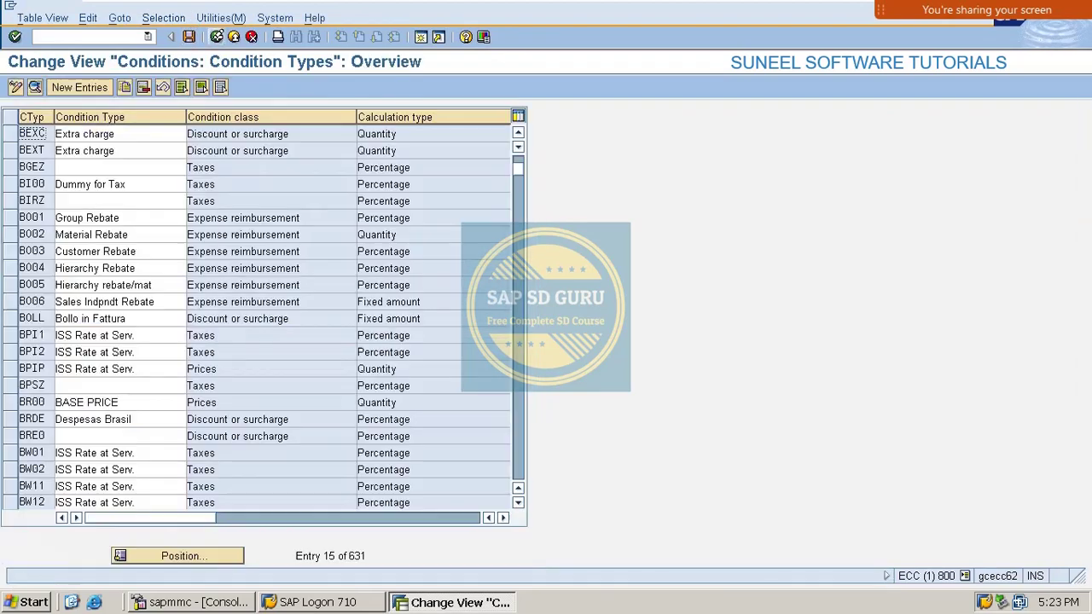
Switch to transaction V/08 and open the control data of pricing procedure B10000 (ALKEM PRICING PROCEDURE).
left_click(132, 35)
type("/")
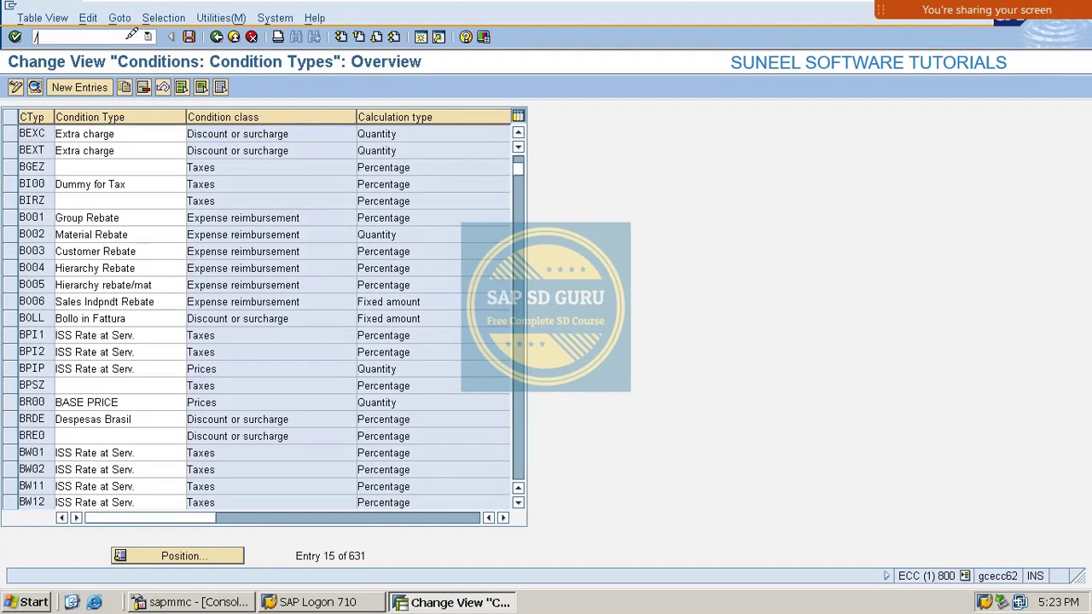
type("nv/08")
key("Return")
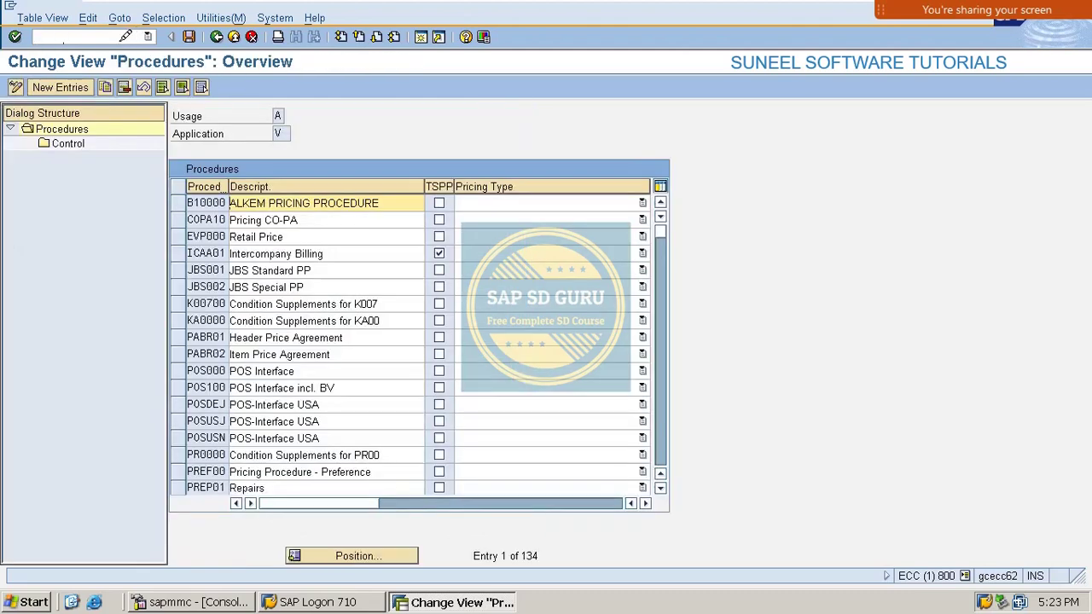
left_click(180, 202)
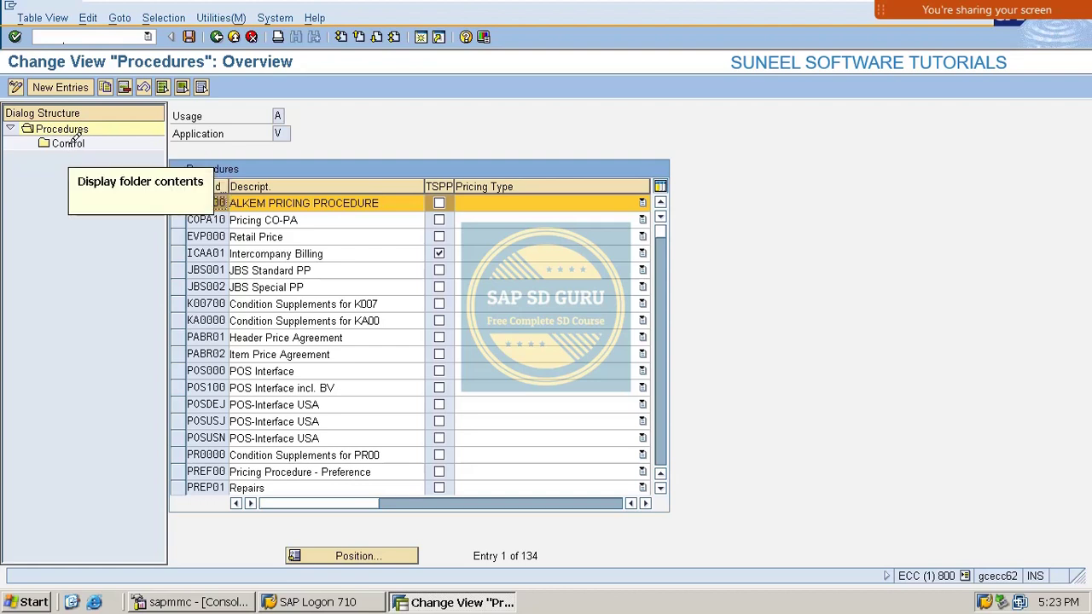
left_click(76, 142)
double_click(76, 142)
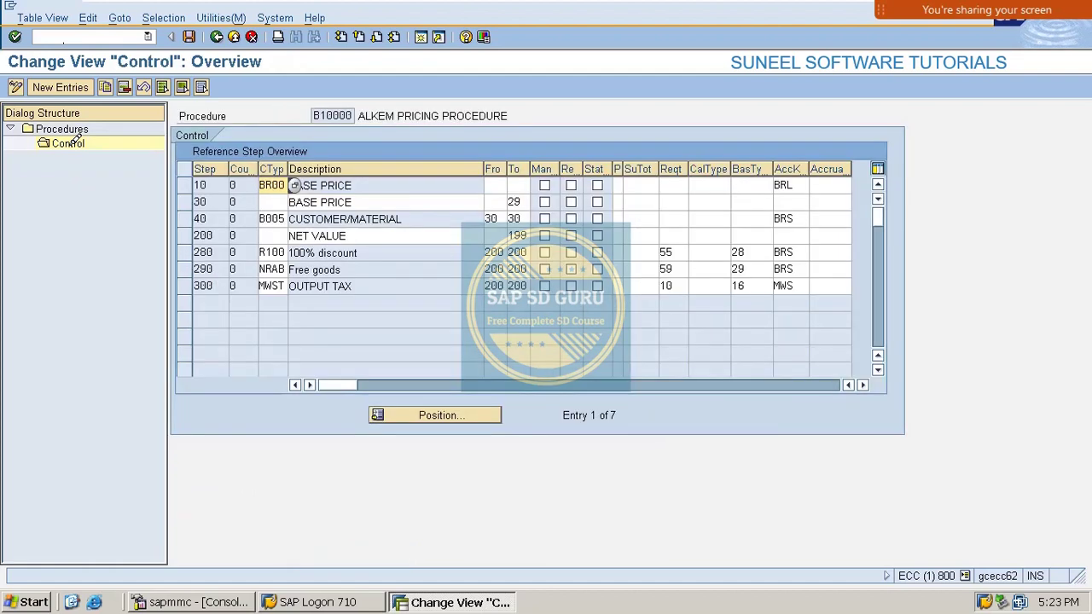
Add a new entry to the procedure's control data with step 50 and condition type BEXC.
left_click(288, 219)
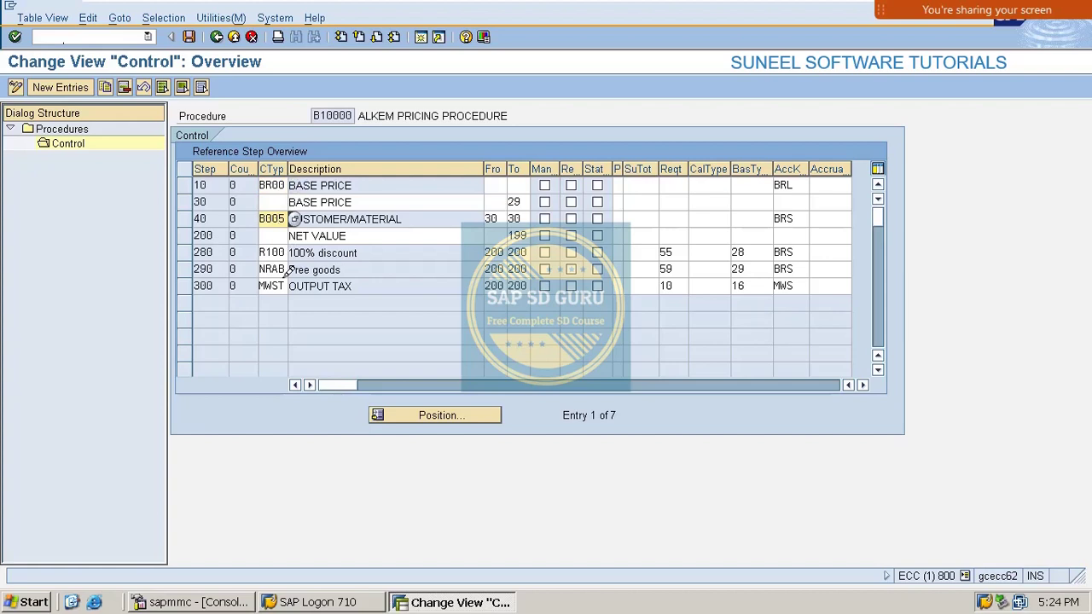
left_click(74, 87)
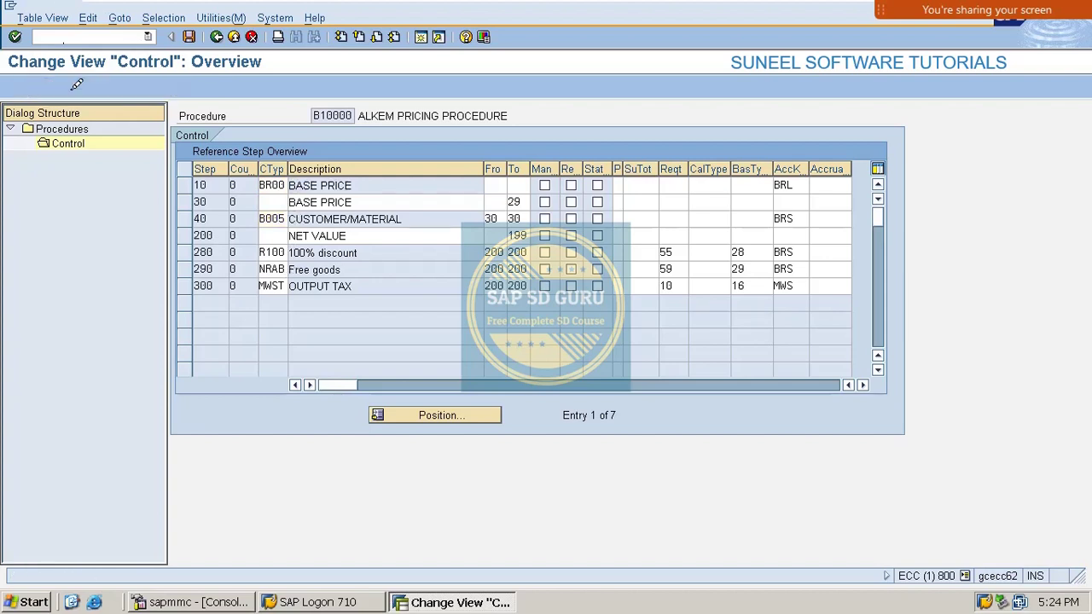
type("50 500 50")
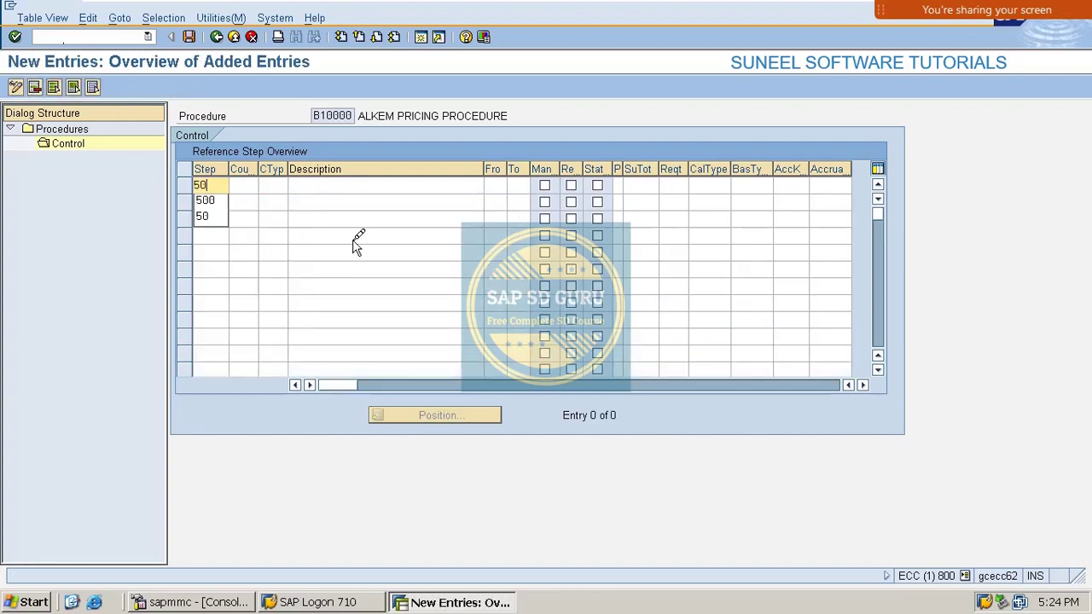
key("Tab")
key("Tab")
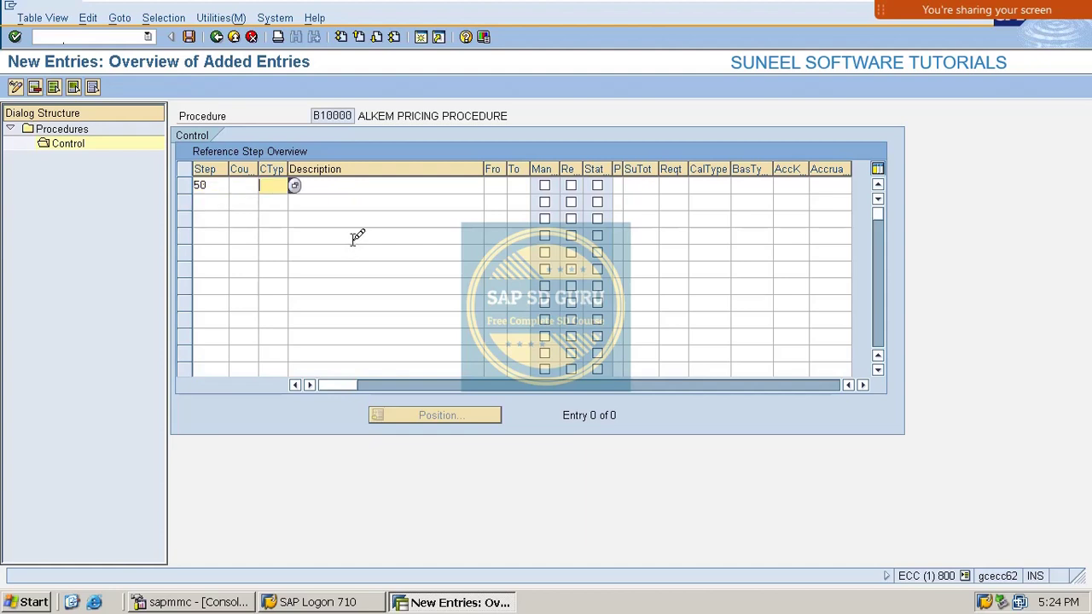
type("BEXC")
key("Tab")
key("Return")
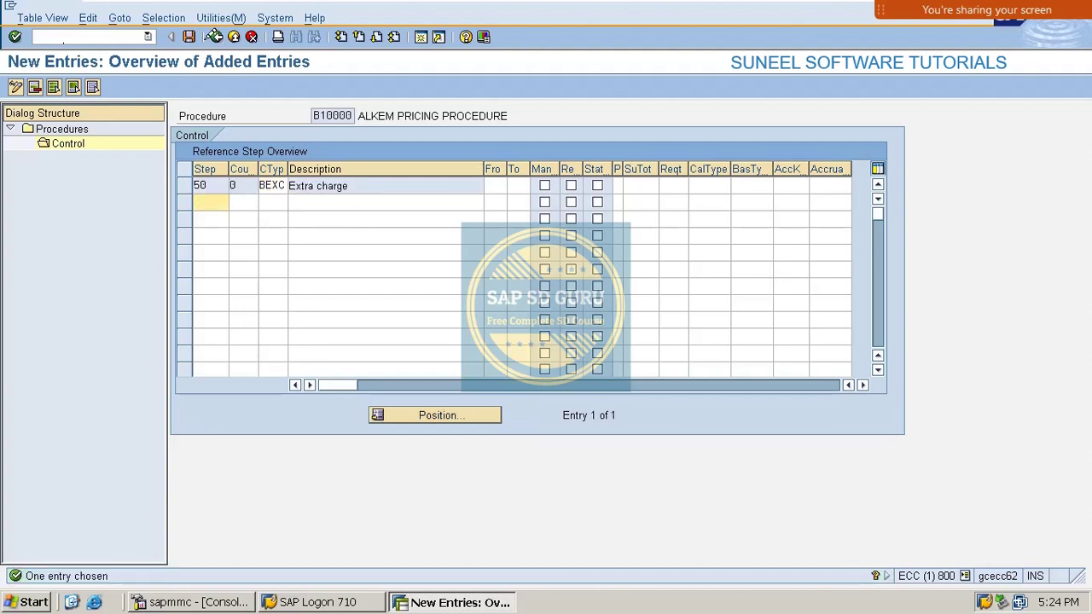
left_click(217, 37)
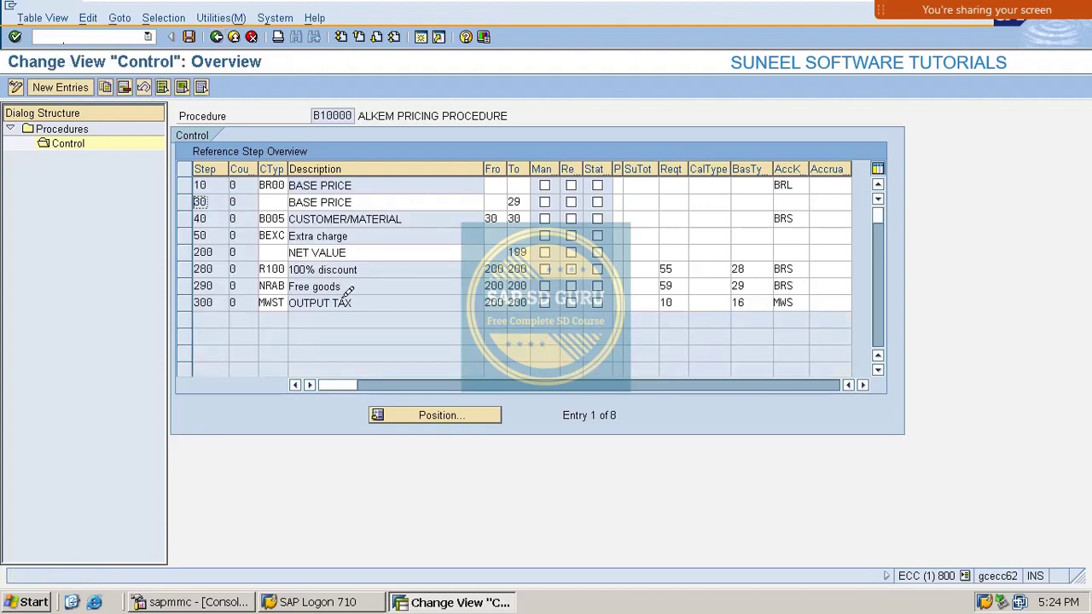
Set the From and To steps of the BEXC row to 30, then save the pricing procedure and leave its control data.
left_click(493, 236)
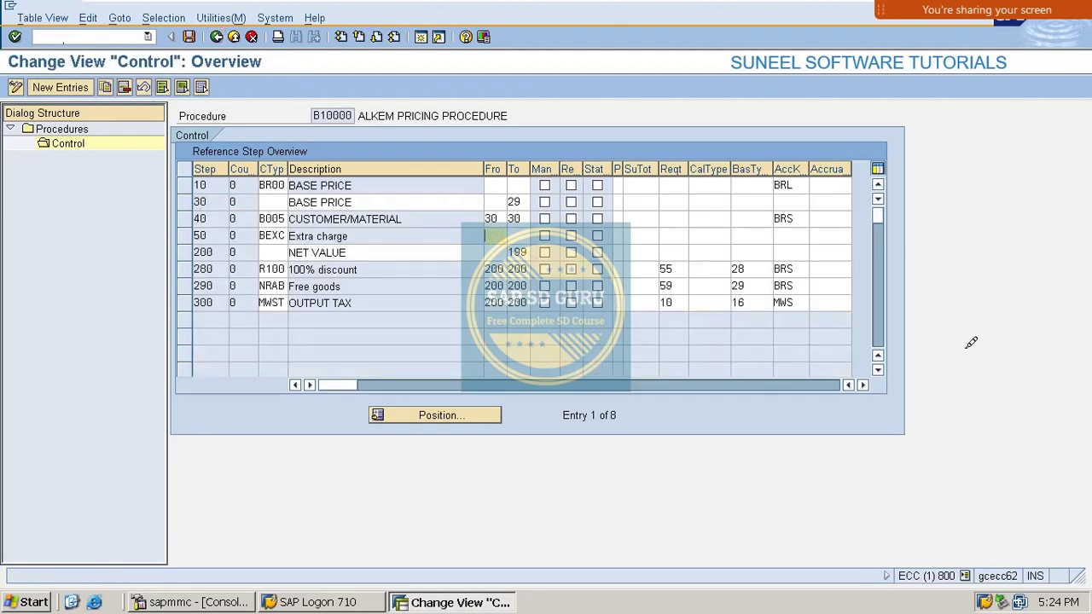
type("30")
key("Tab")
type("30")
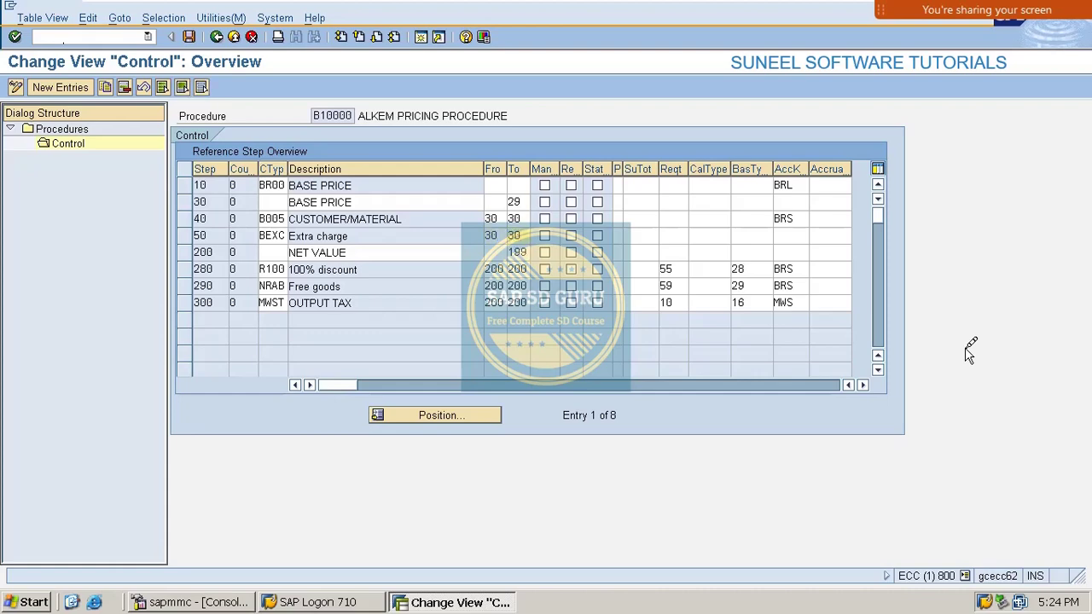
key("ctrl+s")
key("Return")
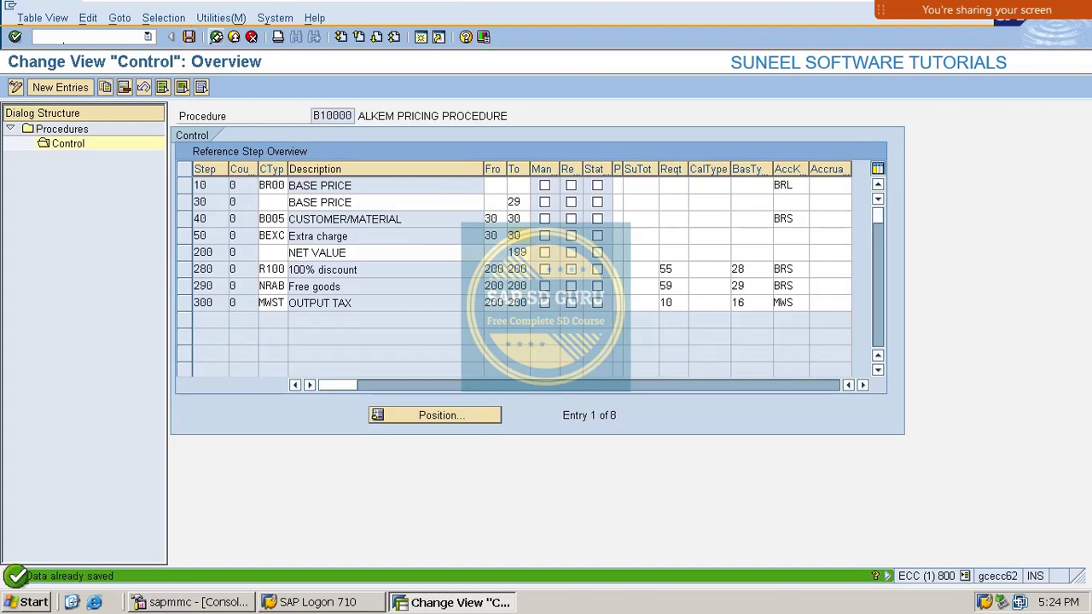
left_click(216, 37)
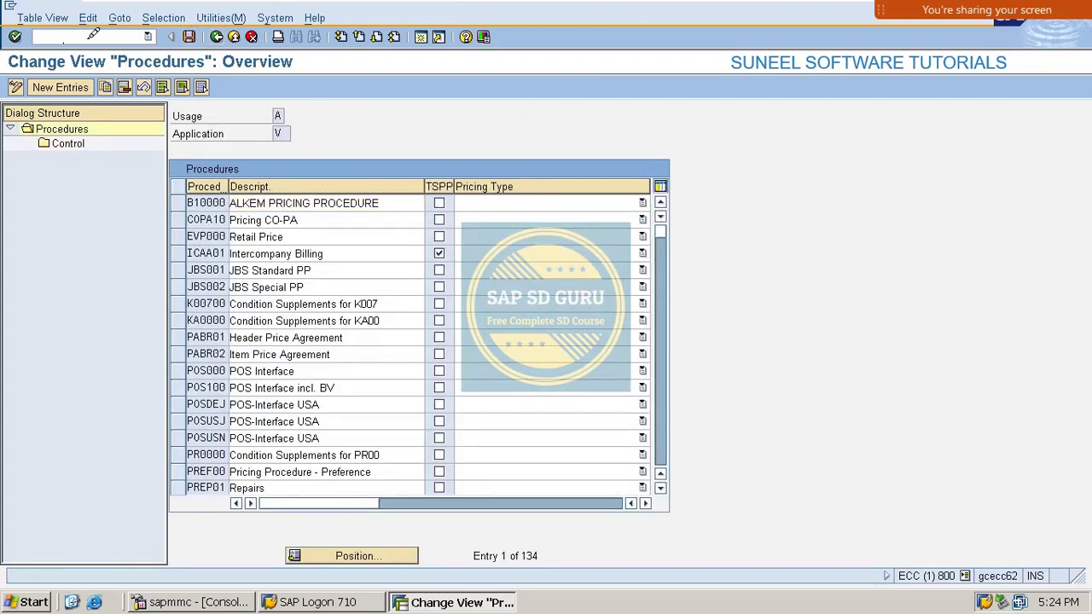
Start transaction VK11 and open condition record entry for condition type BEXC.
type("/nvk11")
key("Return")
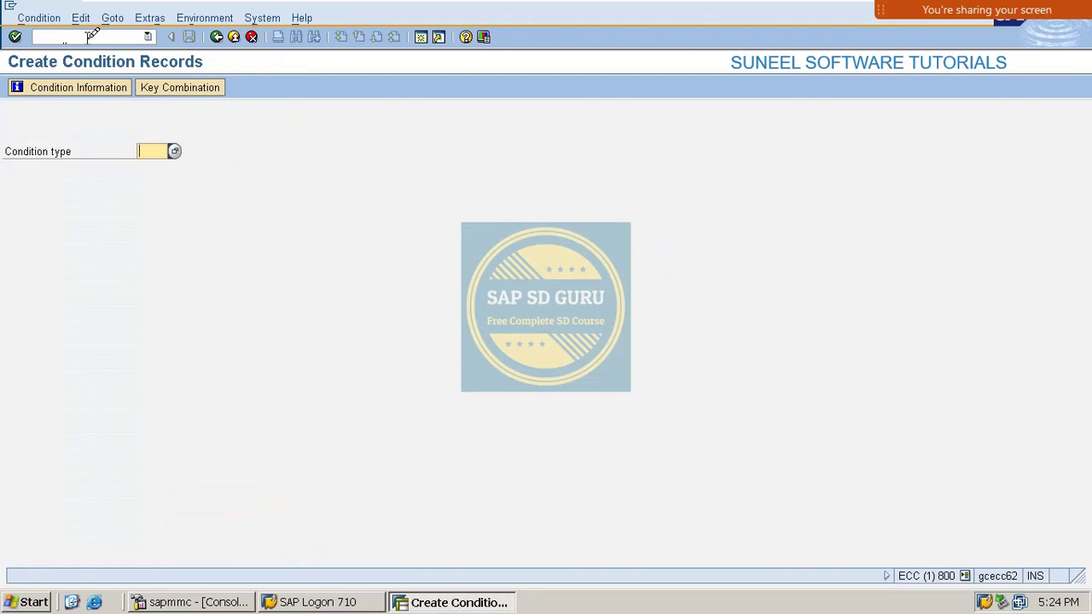
type("bexc")
key("Return")
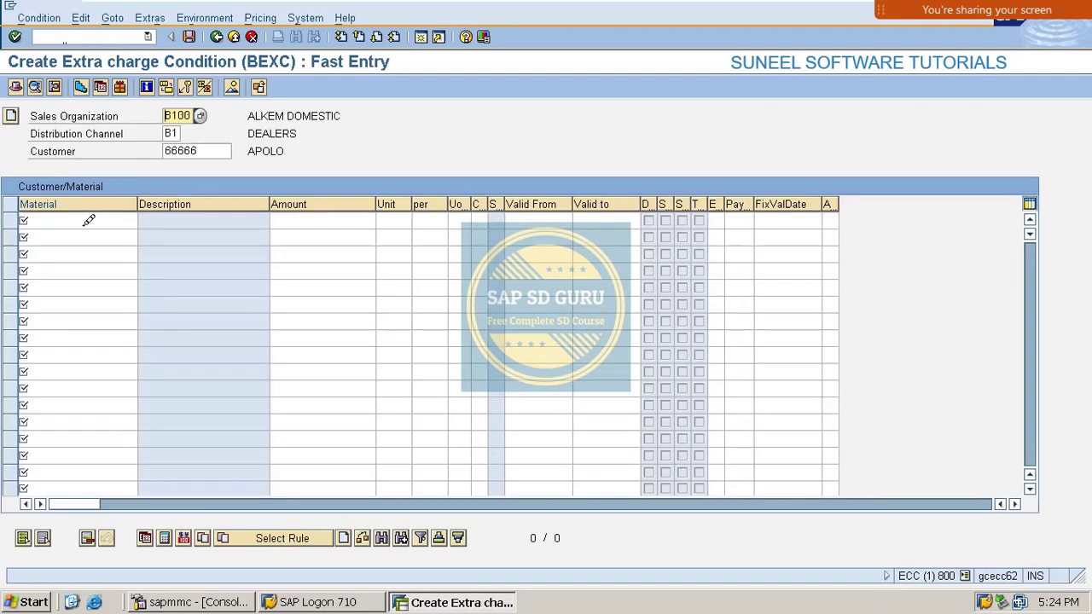
Enter a BEXC condition record for material VAXINE-150 with an amount of 50 and select that amount.
left_click(85, 218)
key("Return")
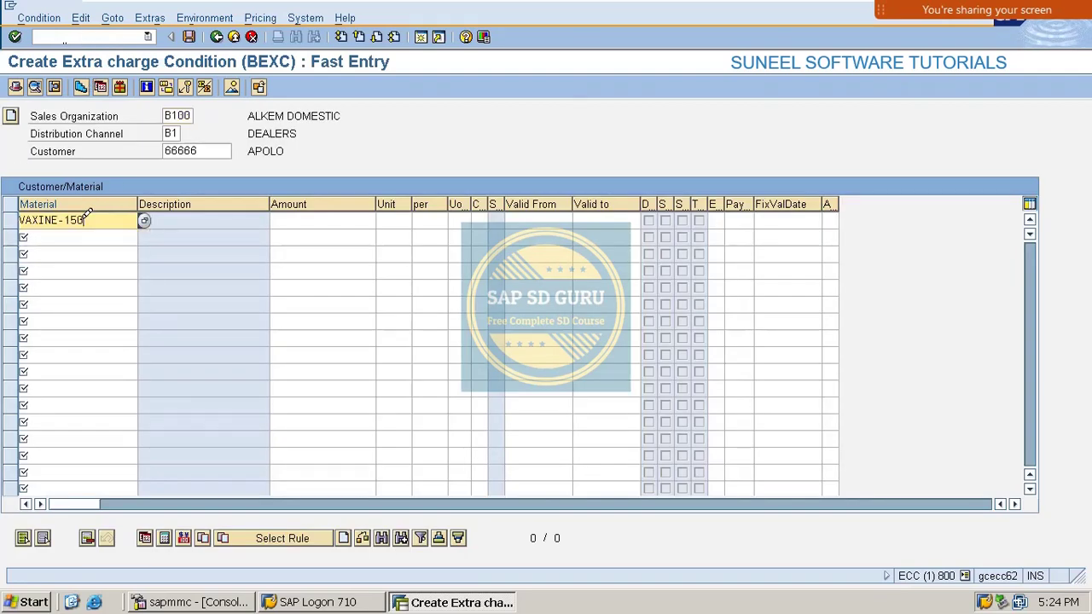
key("Tab")
type("50")
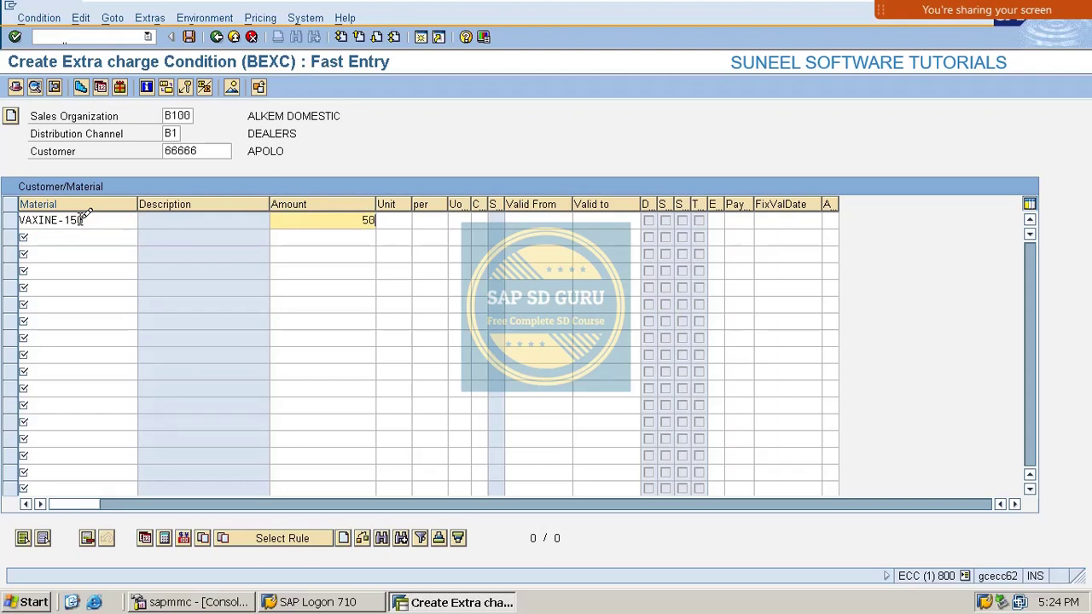
key("Return")
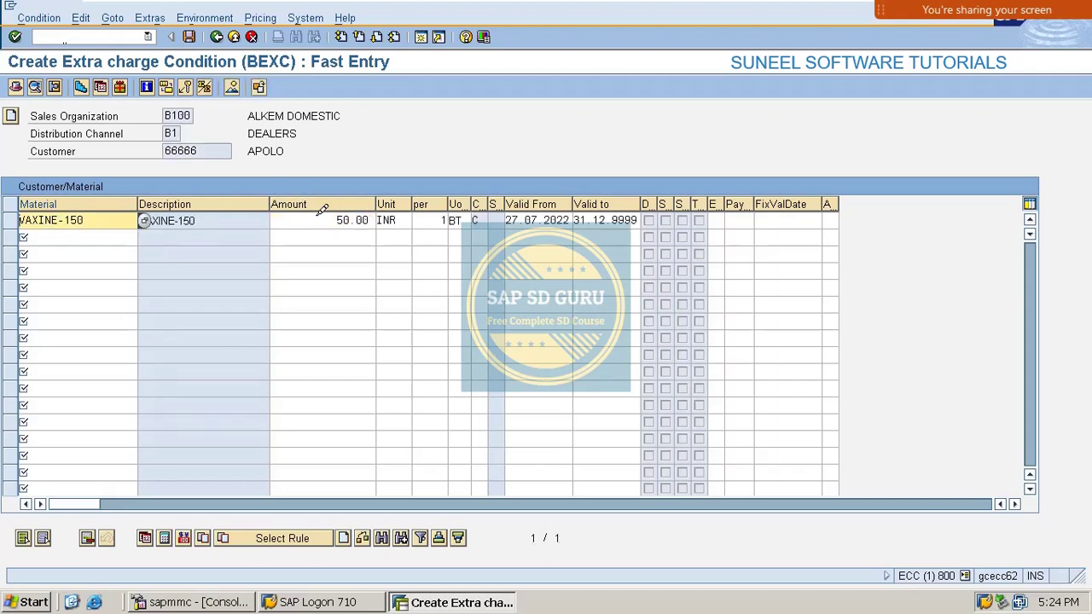
double_click(352, 220)
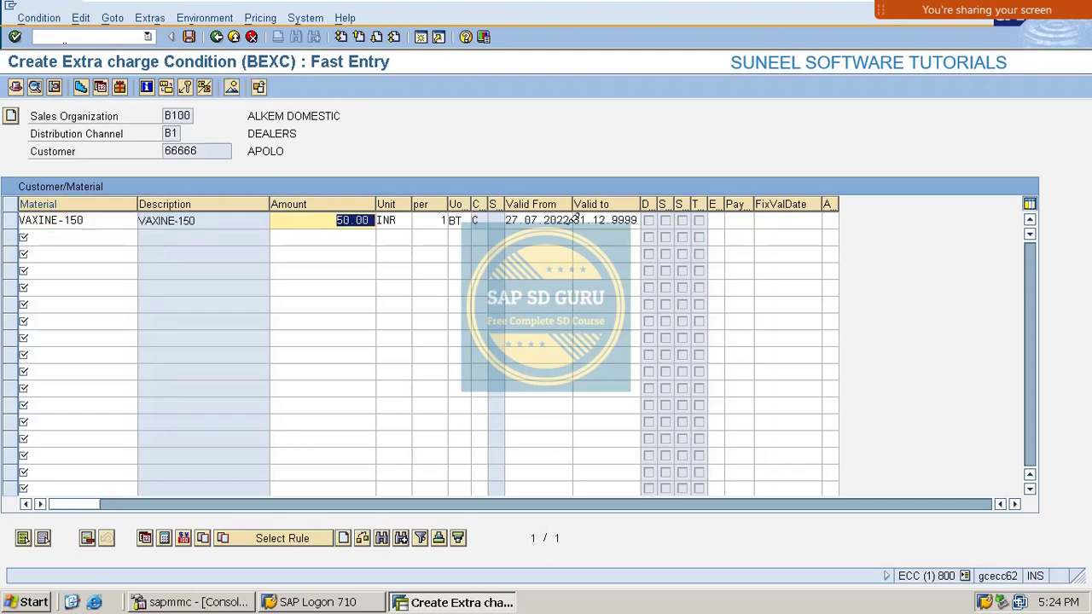
Save the BEXC condition record, then start transaction VF01 and process the proposed document for billing.
left_click(190, 36)
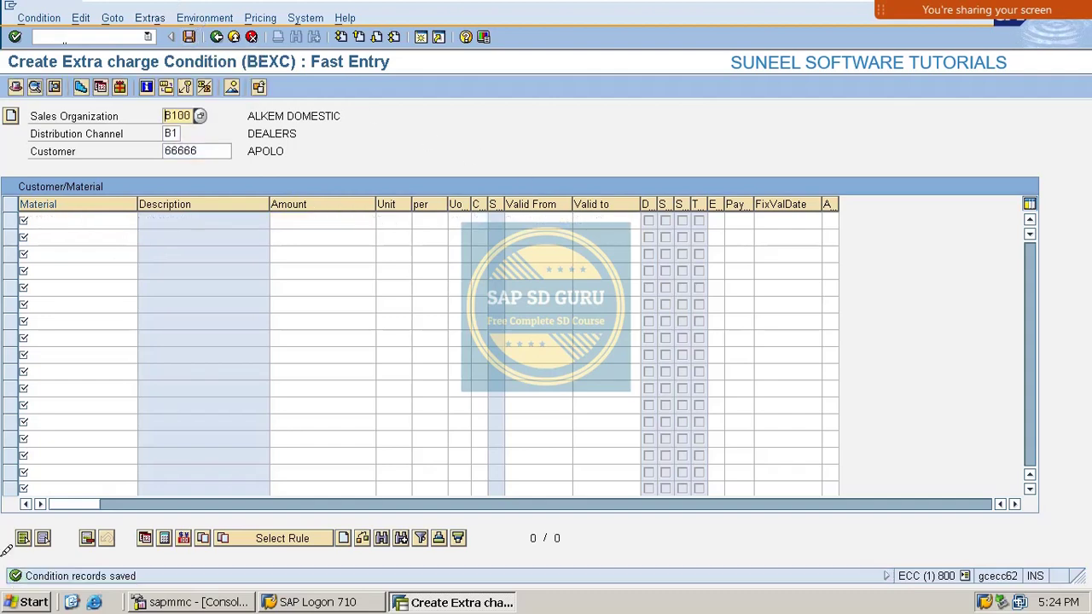
left_click(101, 35)
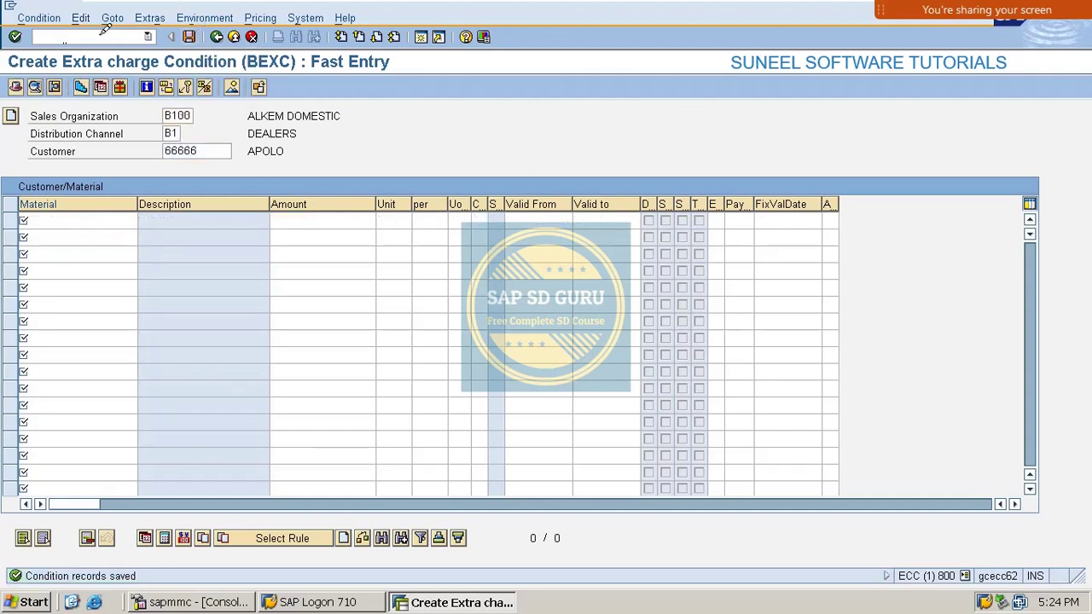
type("/nvf01")
key("Return")
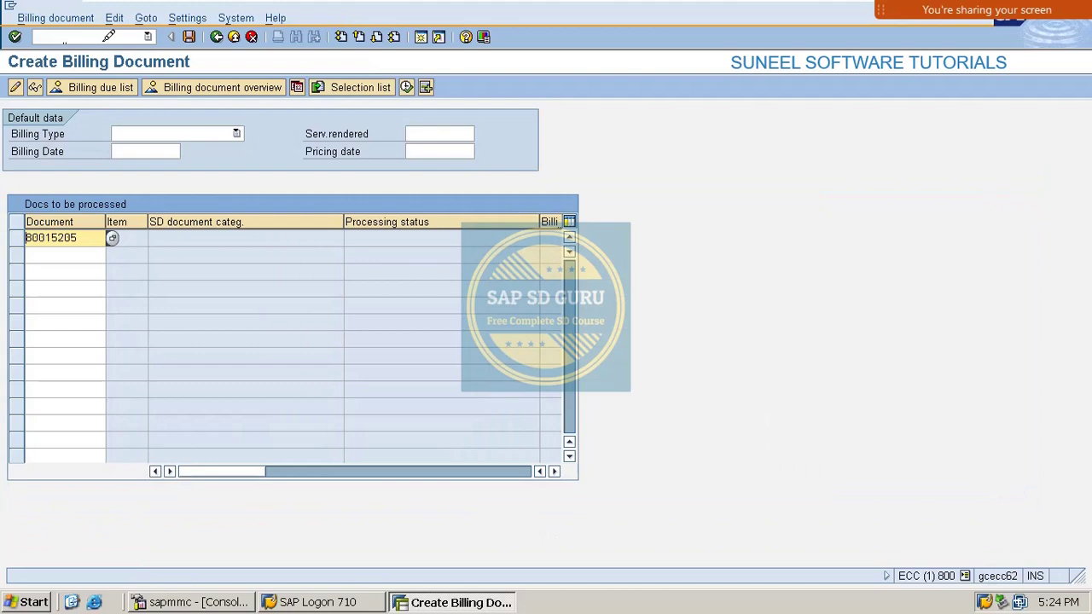
key("Return")
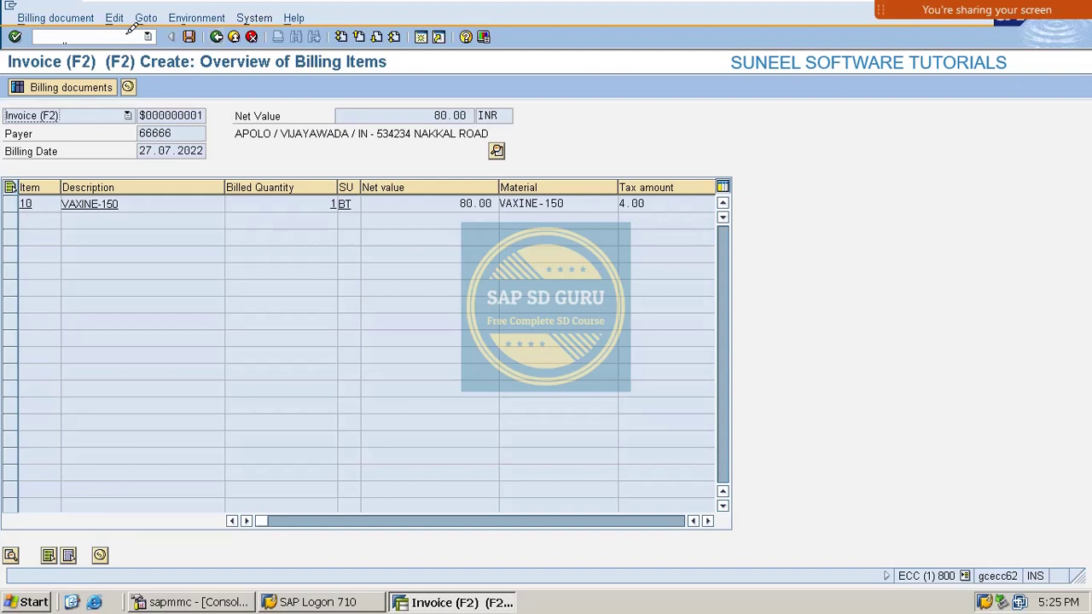
Start transaction VA01, create a standard order (OR) for sales area B100/B1/B1 and enter the sold-to party's customer number.
left_click(124, 32)
type("/nva01")
key("Return")
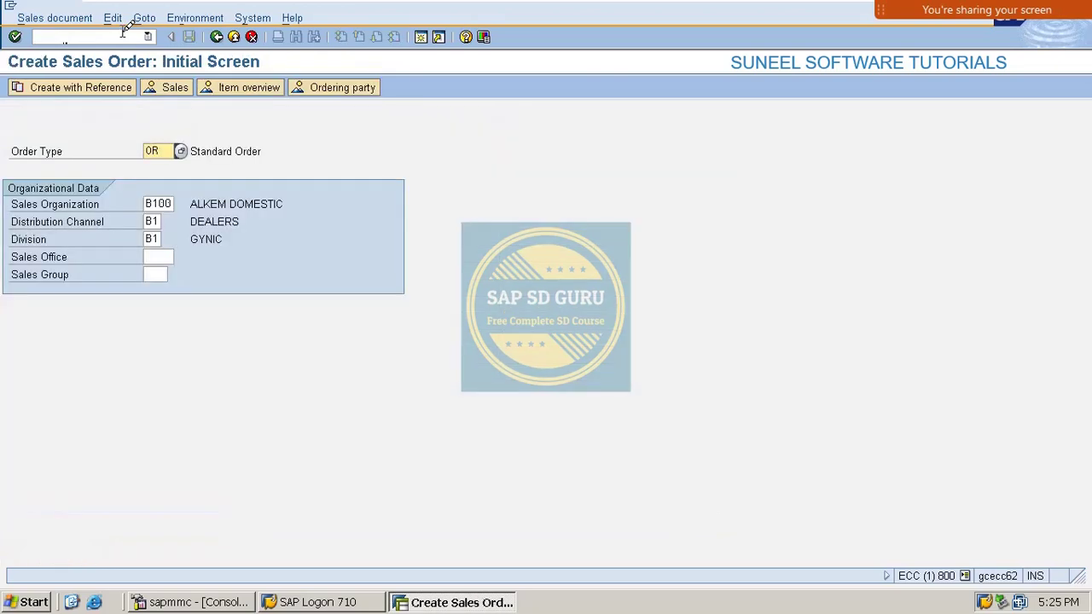
key("Return")
type("66666")
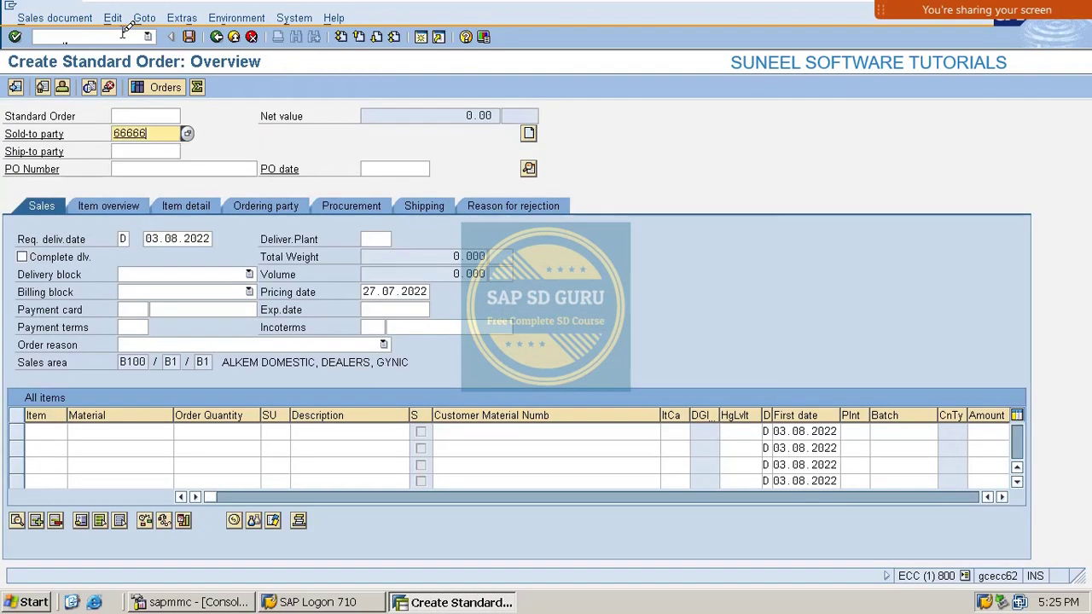
key("Return")
Add material VAXINE-150 with an order quantity of 1 as the first order item.
type("v")
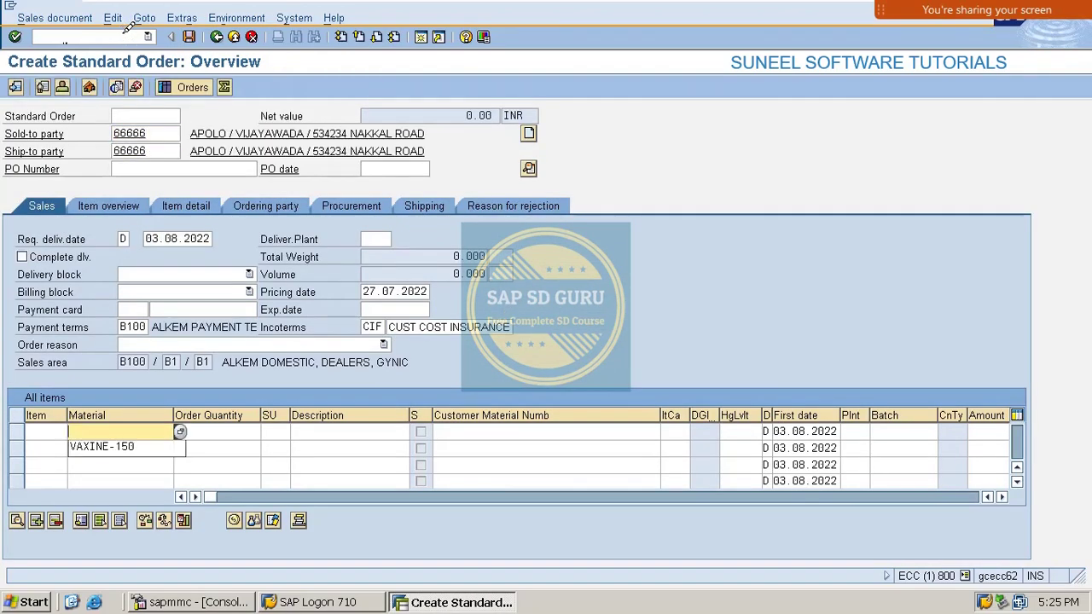
key("Down")
key("Return")
key("Tab")
type("1")
key("Return")
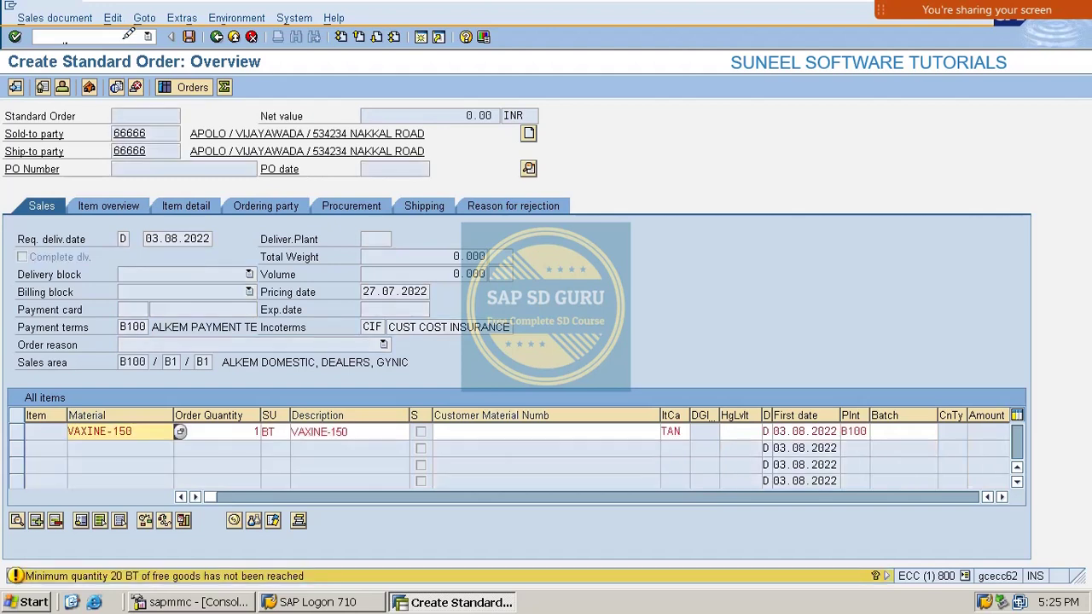
key("Return")
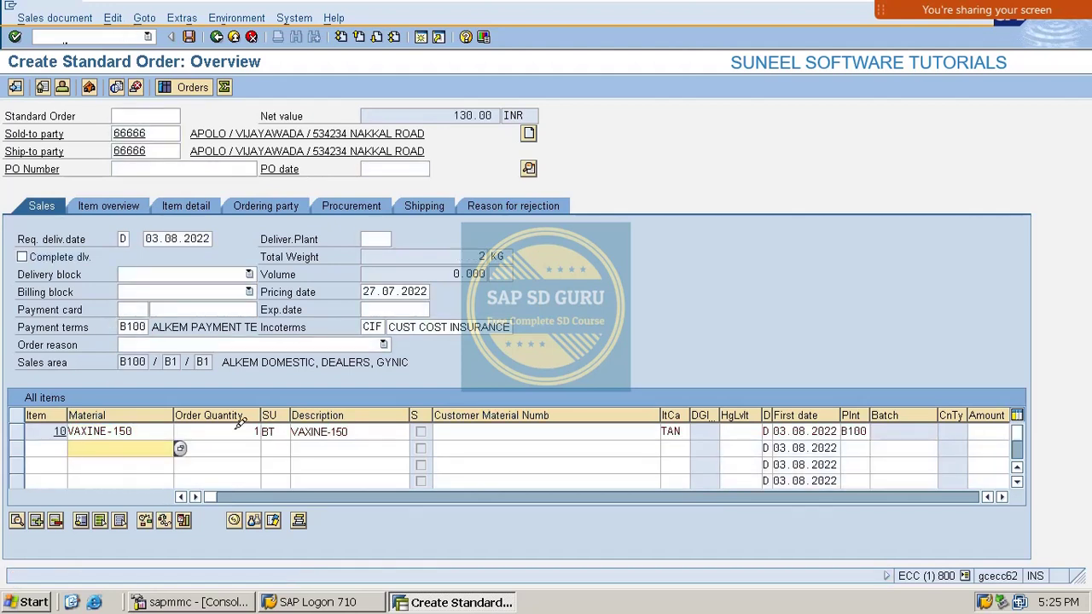
Open the pricing conditions of the VAXINE-150 order item and examine the BEXC extra charge line.
double_click(151, 432)
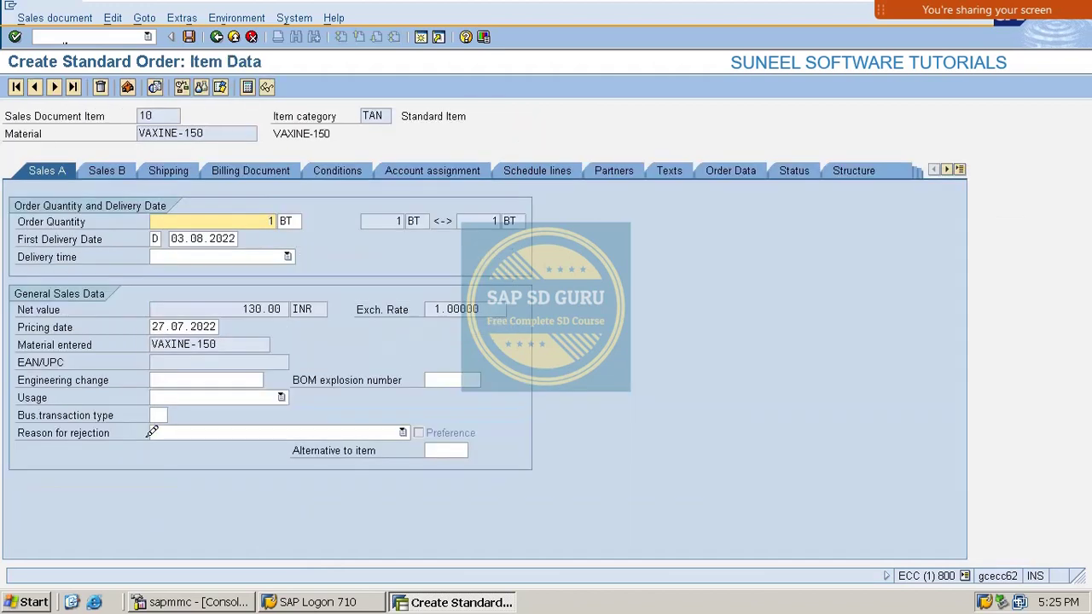
left_click(357, 165)
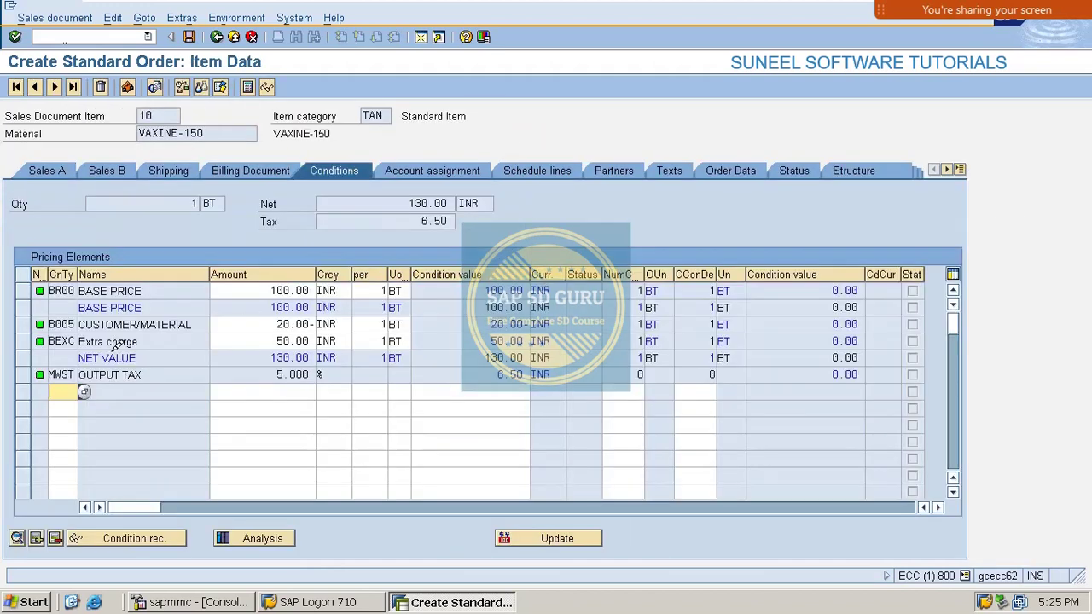
double_click(62, 342)
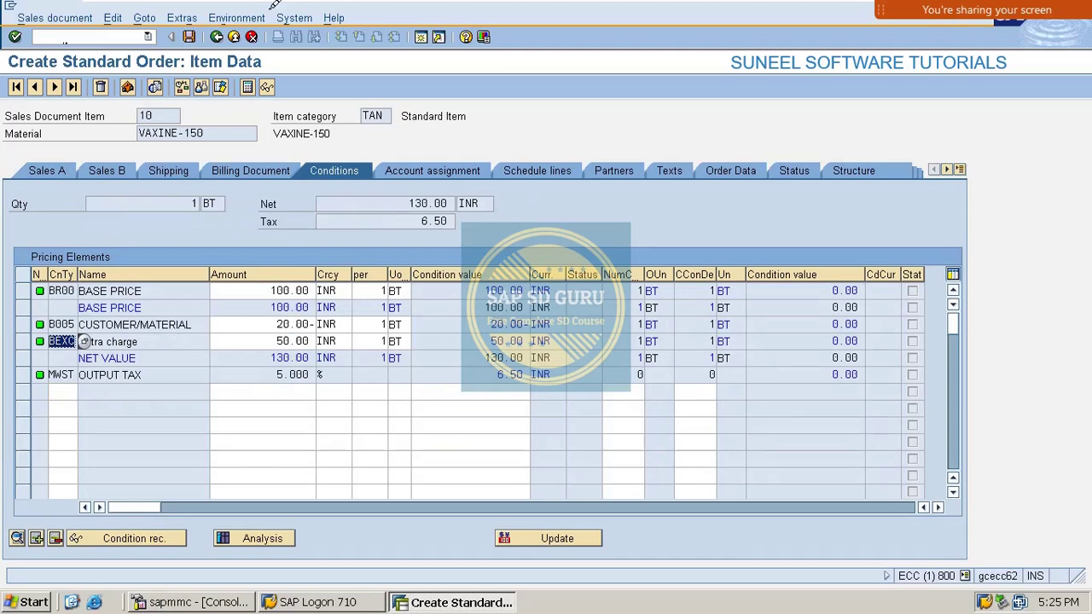
Leave the unsaved sales order for transaction VF01 and process the proposed document for billing again.
left_click(99, 35)
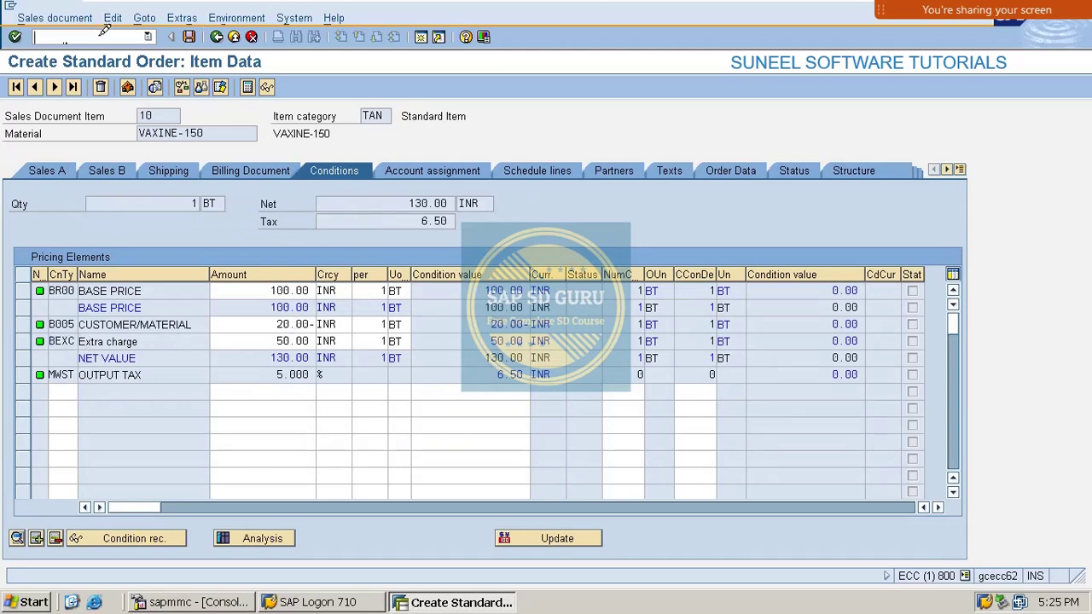
type("/nvf01")
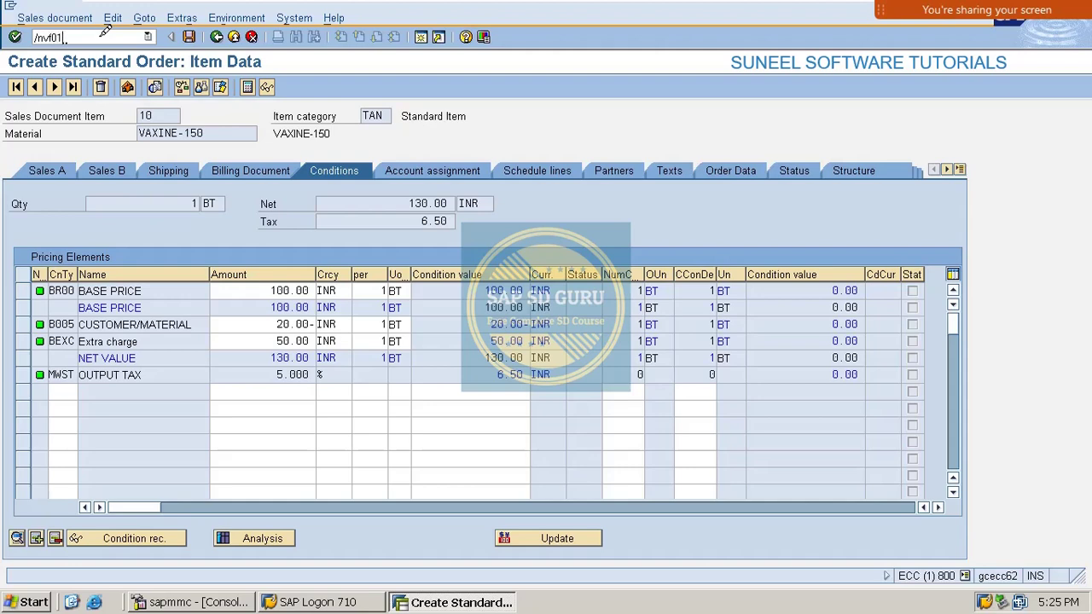
key("Return")
key("Return")
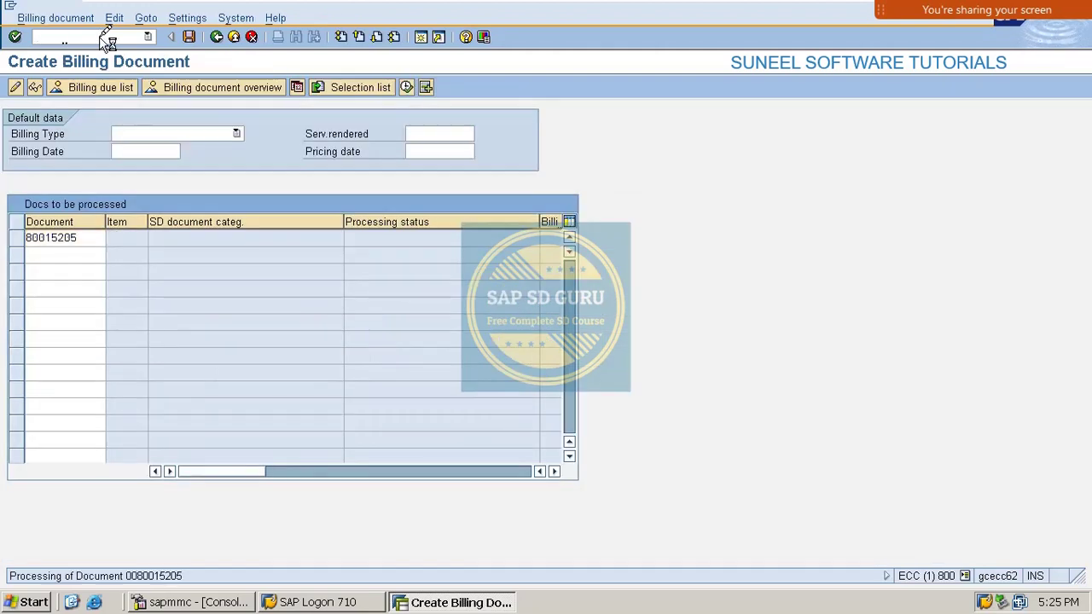